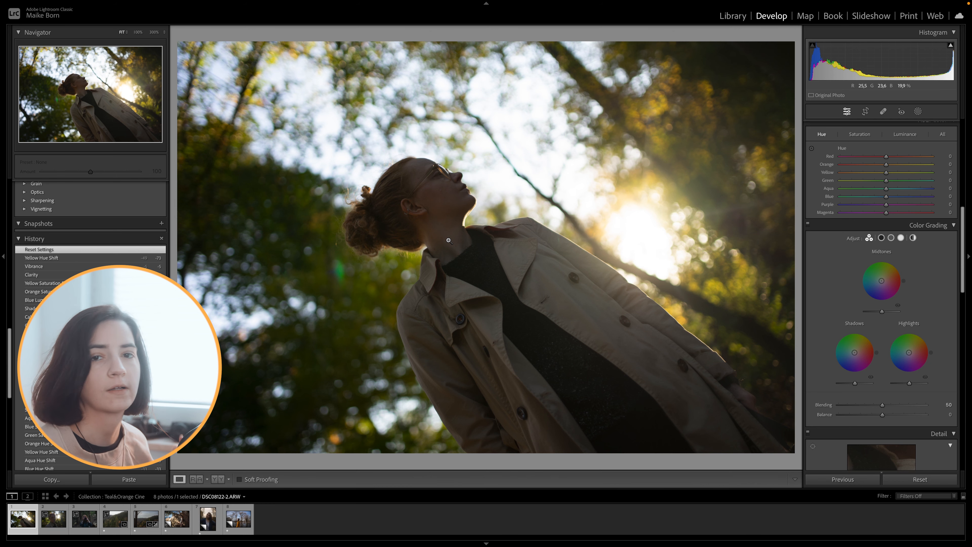
Step: Open the photo of the woman in the yellow sweater by the flooded trees and raise its Shadows to +82
left_click(237, 520)
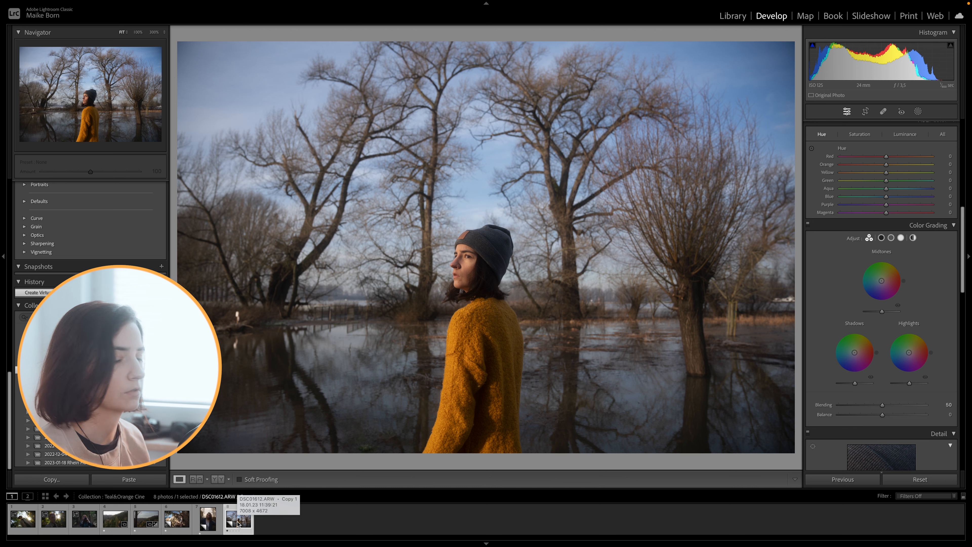
left_click(237, 520)
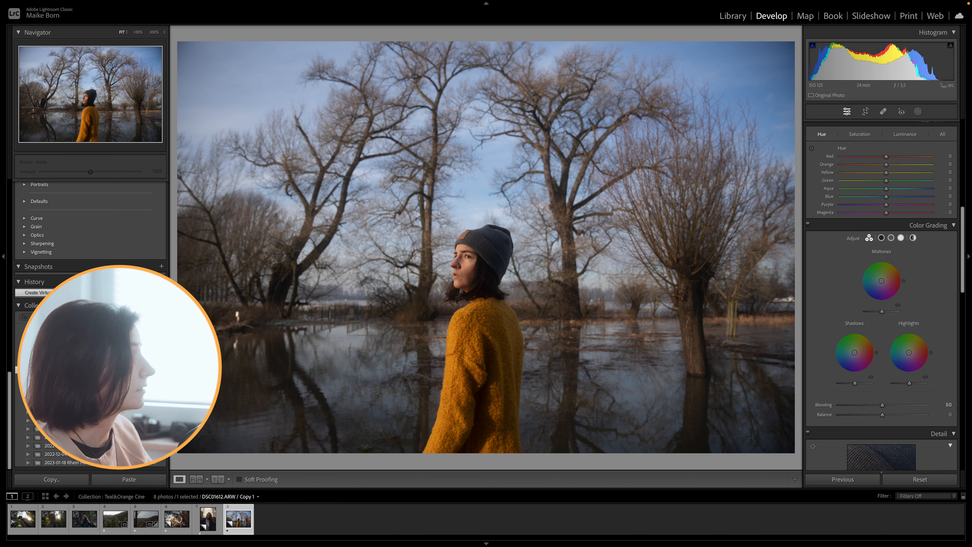
scroll(881, 295, "up", 10)
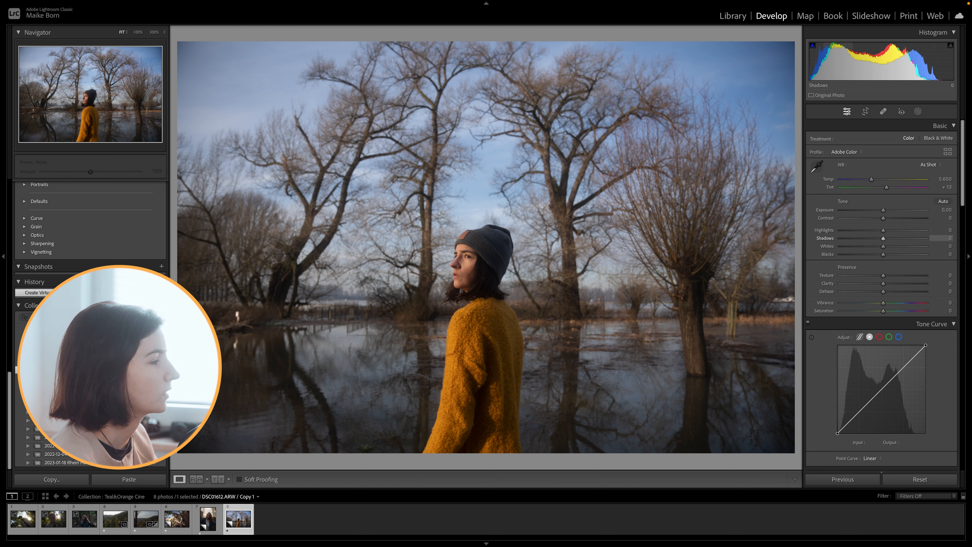
left_click_drag(883, 238, 917, 238)
left_click(417, 302)
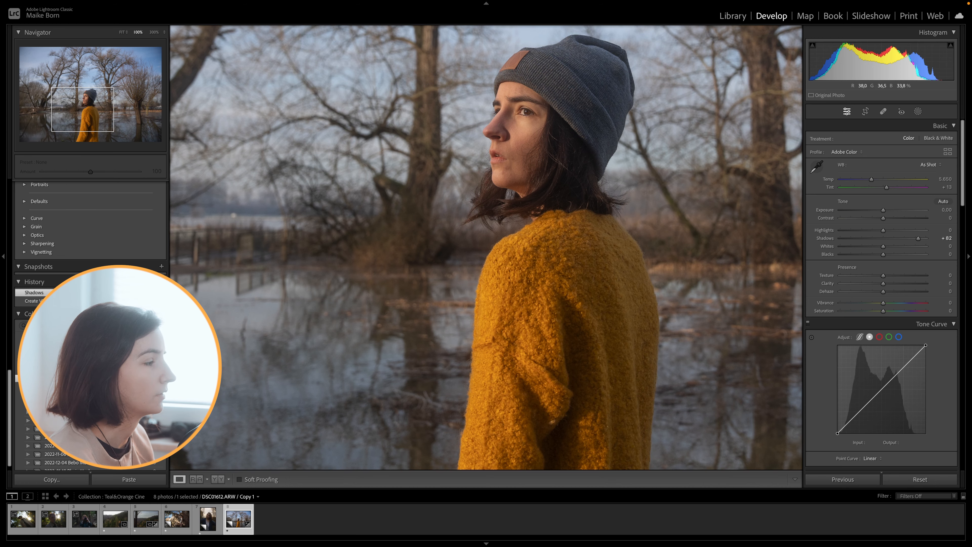
left_click(457, 298)
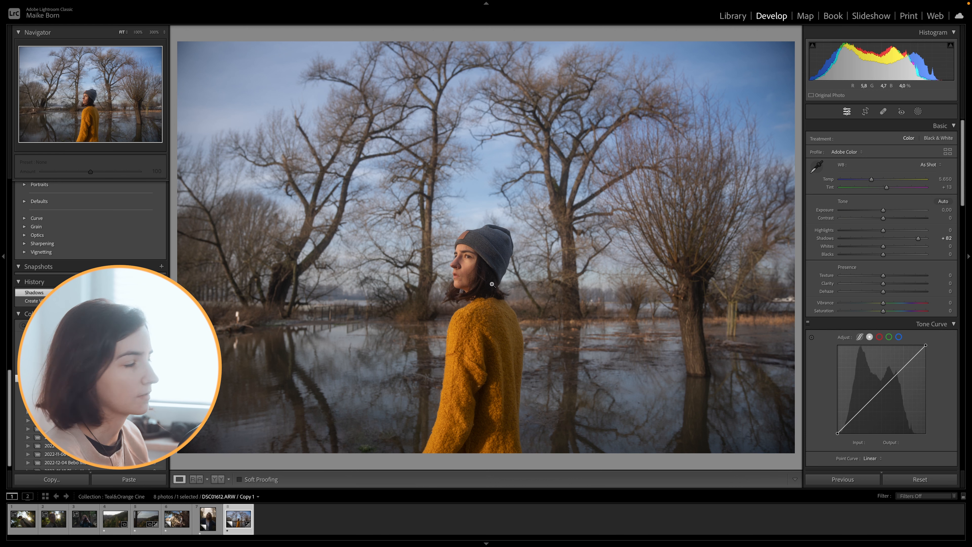
Step: Set Highlights to −98 and Shadows to +100 to flatten the photo's tonal range
left_click_drag(918, 238, 844, 230)
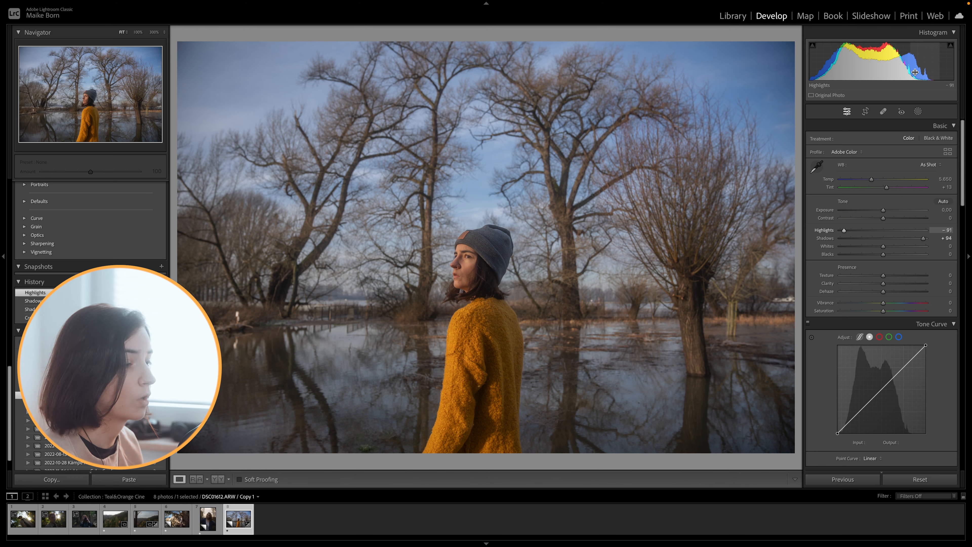
mouse_move(923, 238)
left_mouse_down()
mouse_move(879, 238)
mouse_move(926, 238)
left_mouse_up()
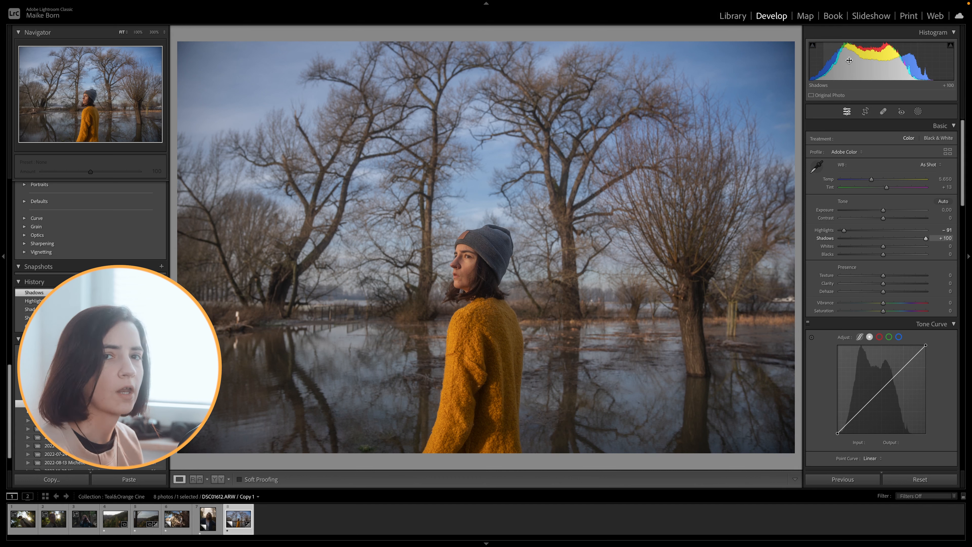
left_click_drag(922, 61, 915, 61)
left_click_drag(840, 230, 841, 230)
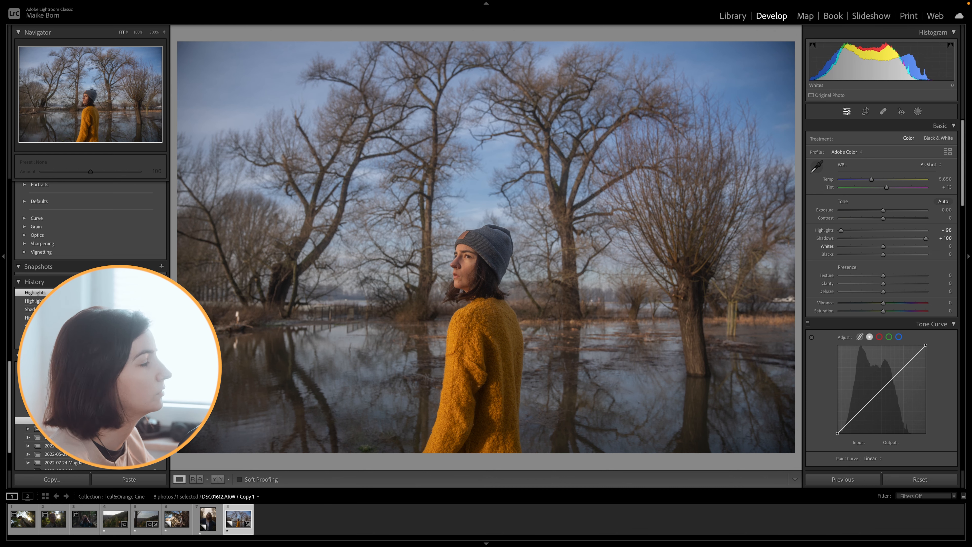
Step: Set Blacks to −25, Contrast to +11 and Shadows to +80 in the basic tone settings
left_click_drag(883, 254, 872, 254)
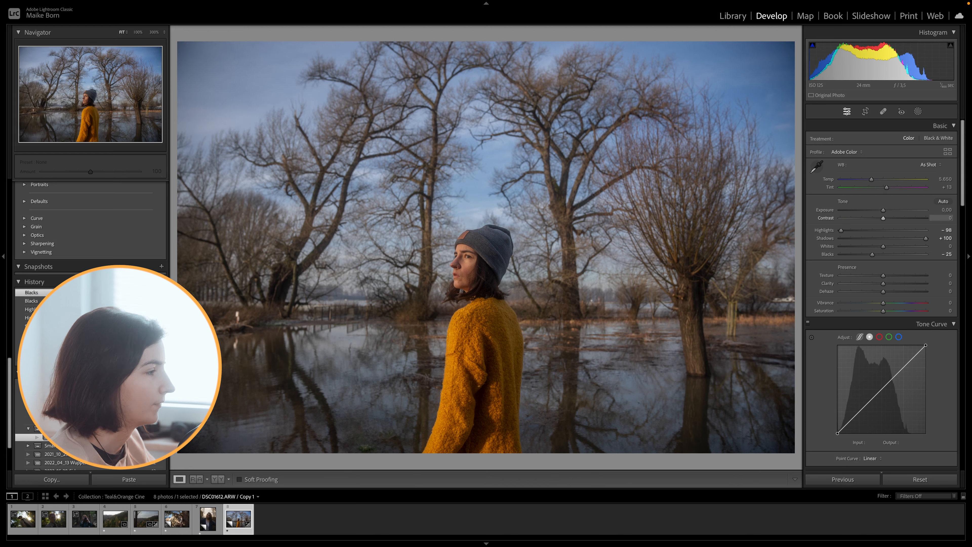
left_click_drag(882, 218, 887, 218)
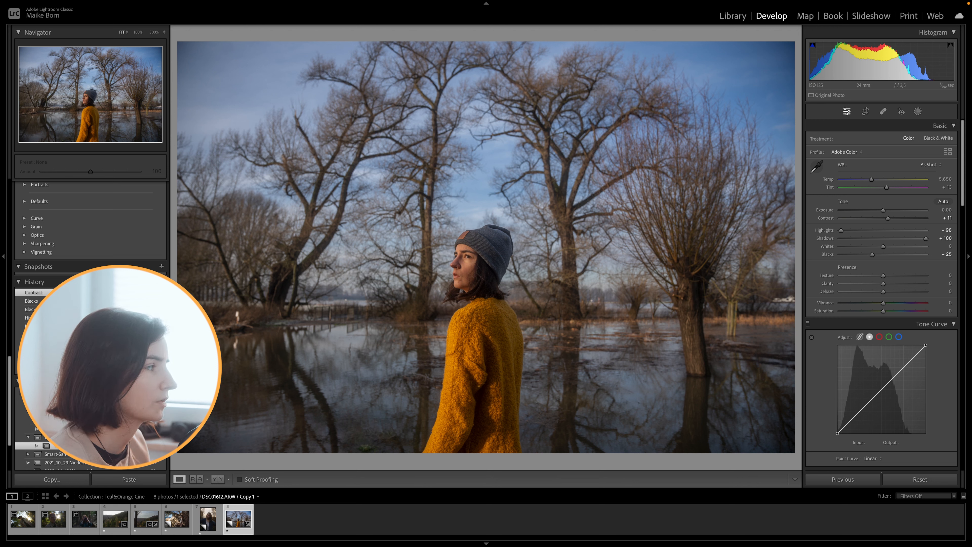
left_click_drag(925, 238, 915, 238)
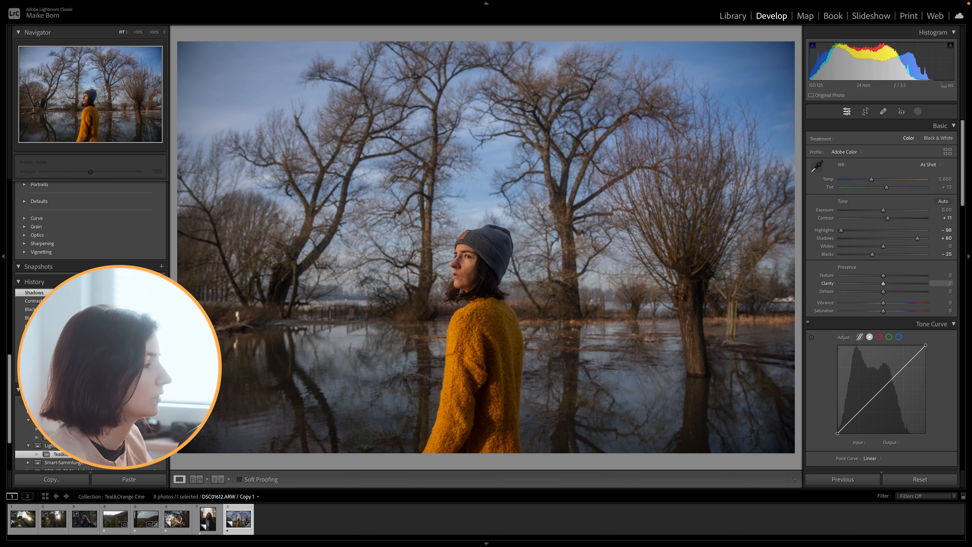
Step: Set Clarity to +6 and Dehaze to +2, and adjust Shadows to +90
left_click_drag(883, 283, 885, 283)
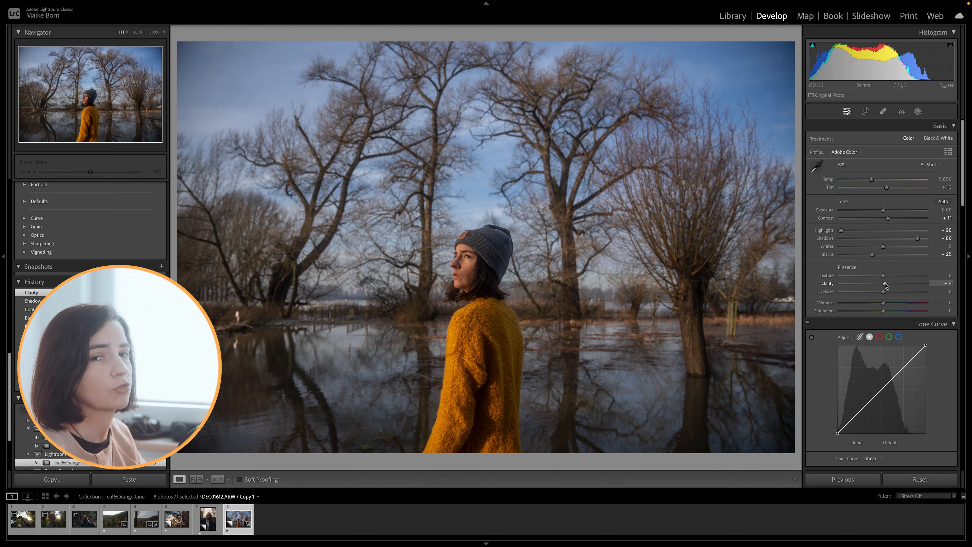
left_click_drag(885, 284, 861, 291)
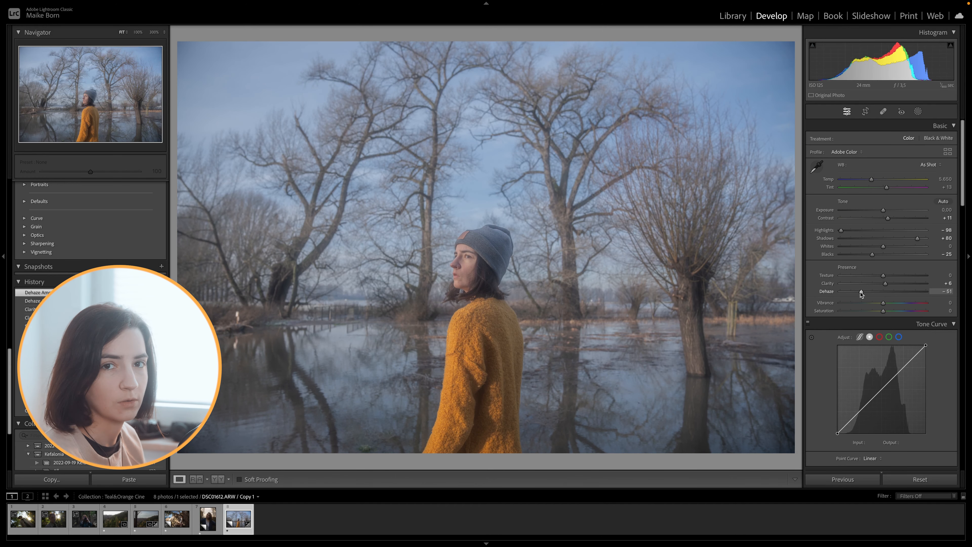
left_click_drag(861, 292, 885, 292)
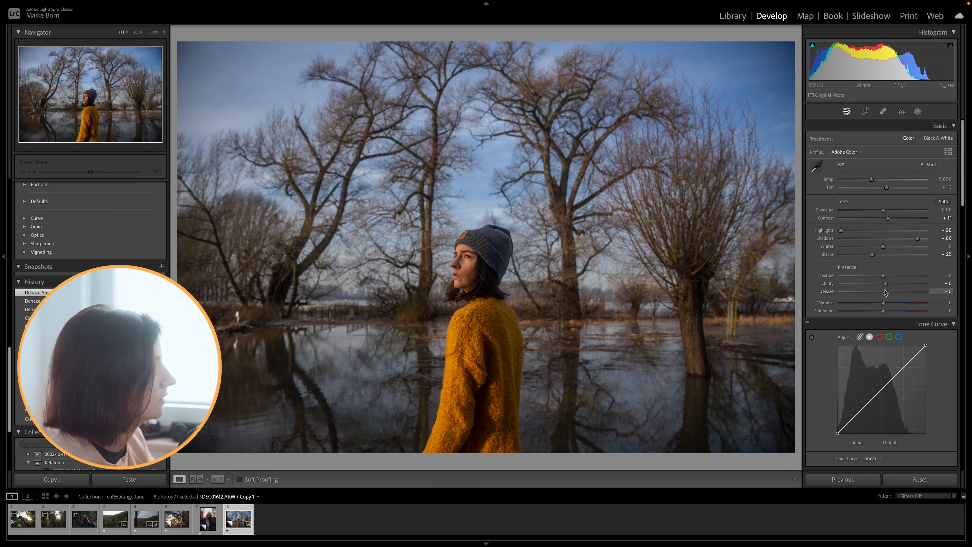
left_click_drag(885, 292, 884, 292)
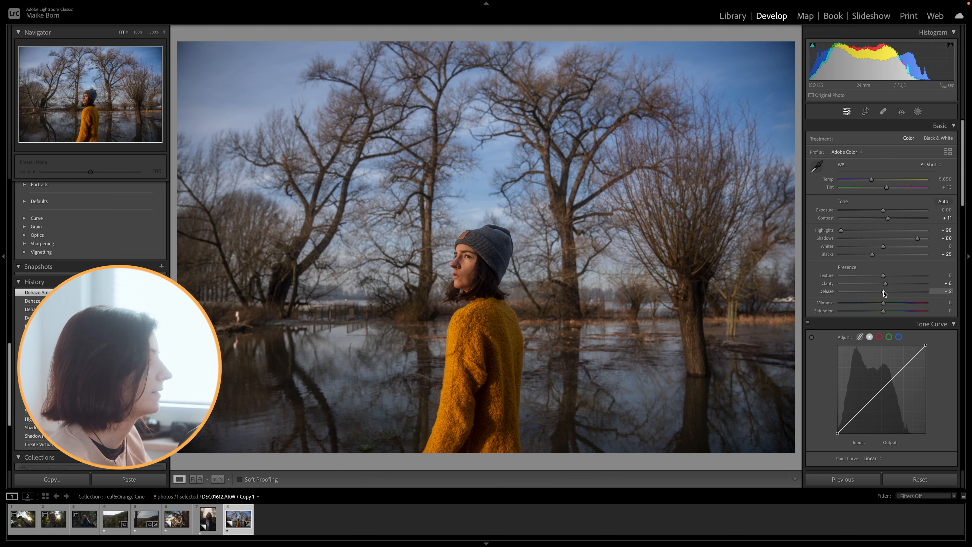
left_click_drag(917, 238, 921, 238)
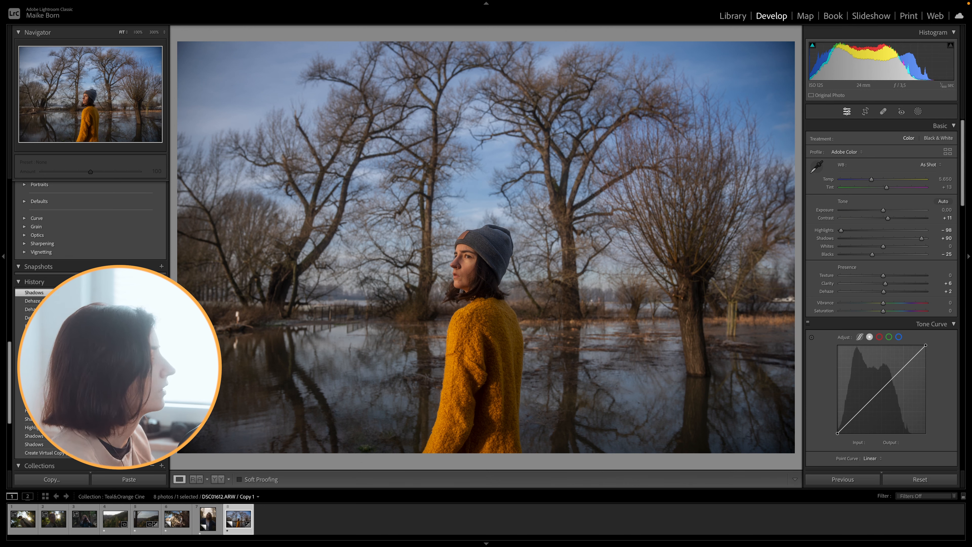
Step: Calibrate the primaries: blue hue −50 and saturation +41, green hue +10 and saturation −11, red hue +16 and saturation −17
scroll(880, 291, "down", 15)
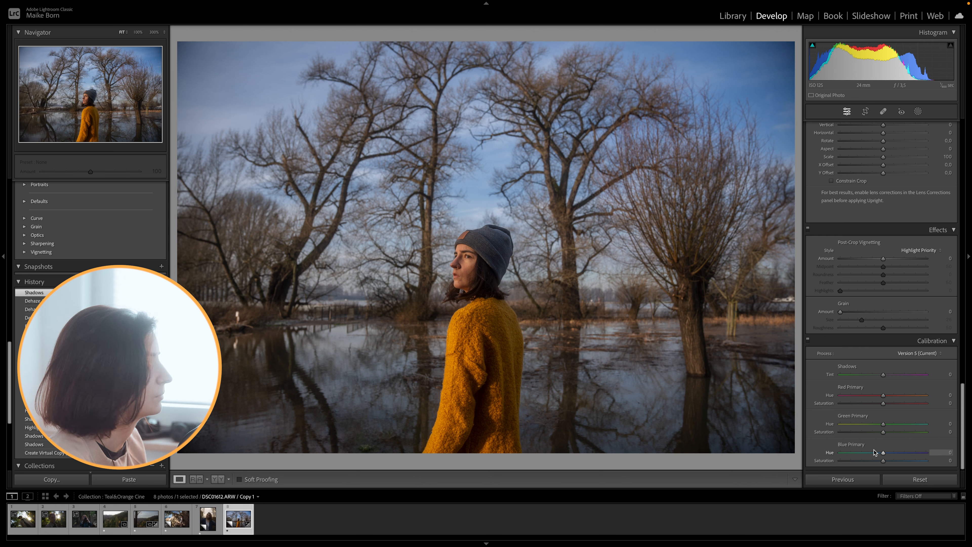
left_click_drag(874, 452, 857, 452)
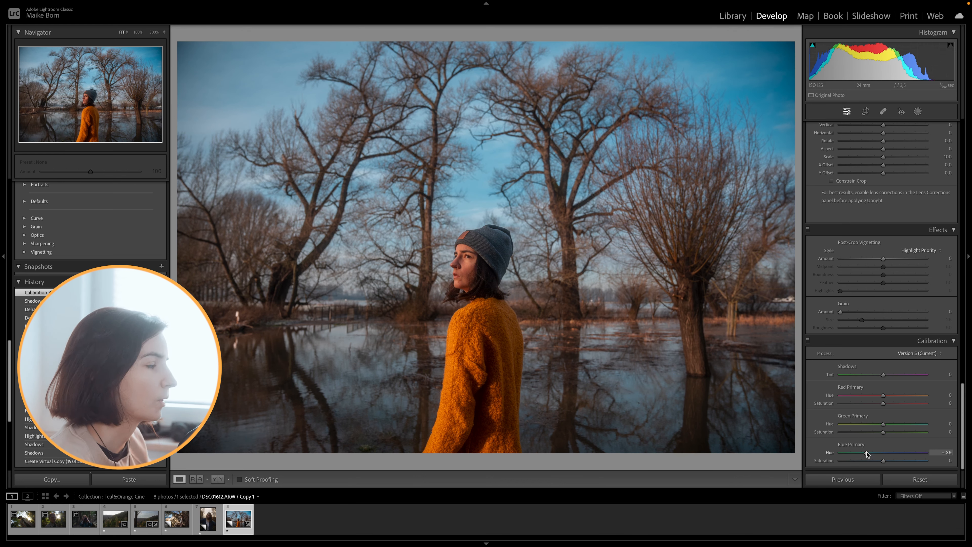
left_click_drag(867, 451, 888, 460)
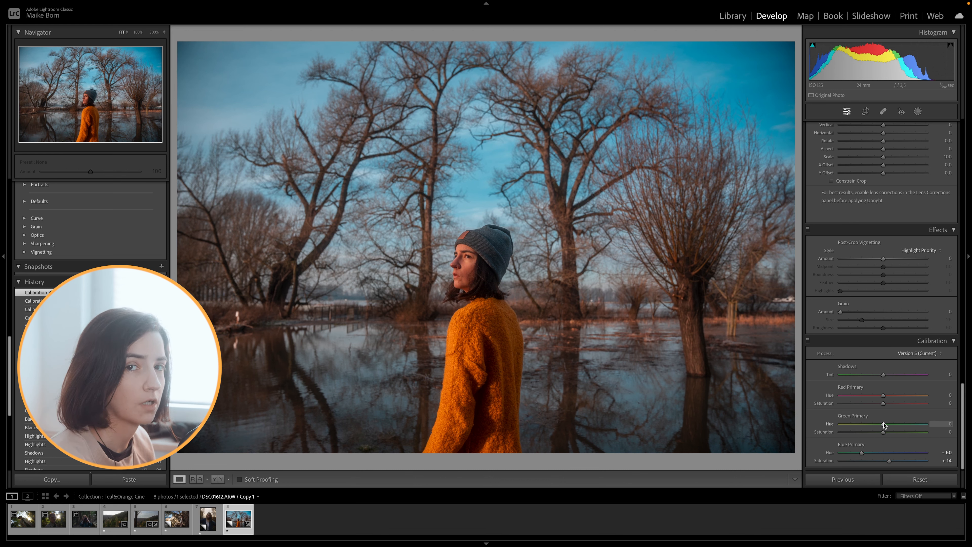
mouse_move(883, 424)
left_mouse_down()
mouse_move(892, 395)
mouse_move(873, 403)
mouse_move(877, 432)
left_mouse_up()
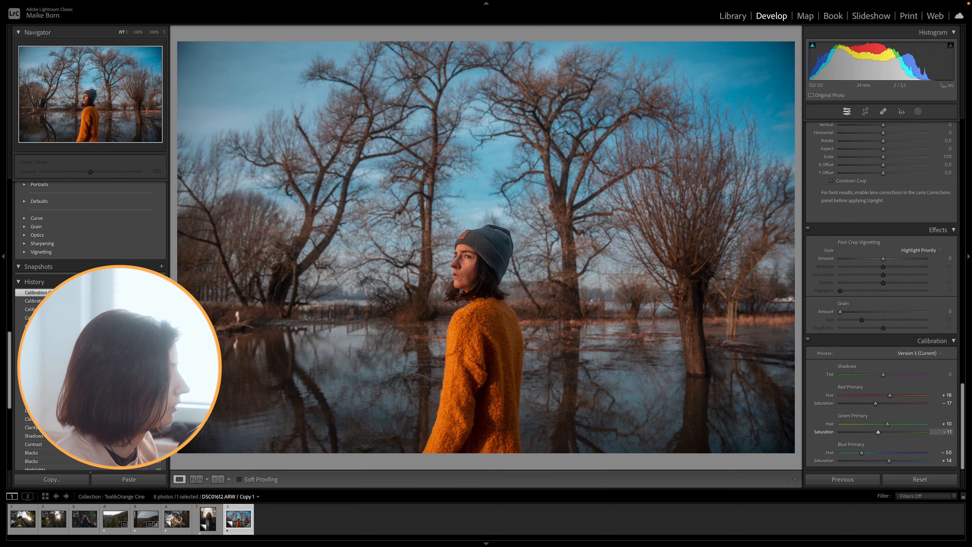
left_click_drag(896, 461, 900, 461)
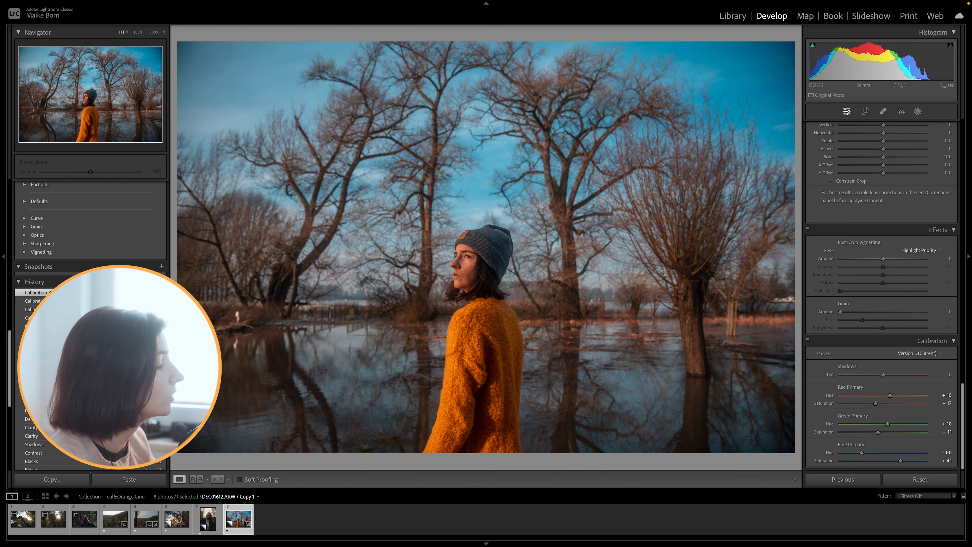
Step: Color grade the shadows blue at about hue 210 and the midtones orange at hue 39, saturation 13
scroll(880, 298, "up", 10)
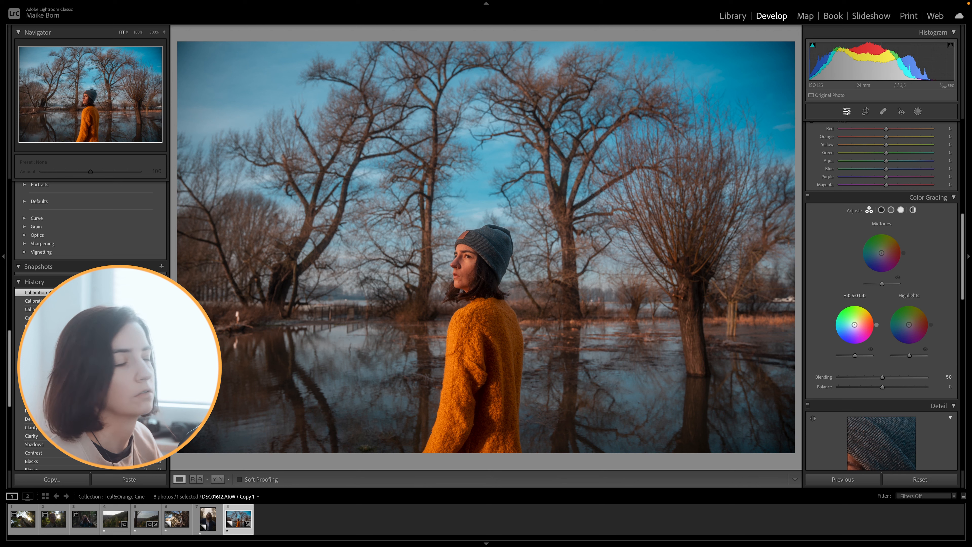
left_click_drag(854, 325, 852, 325)
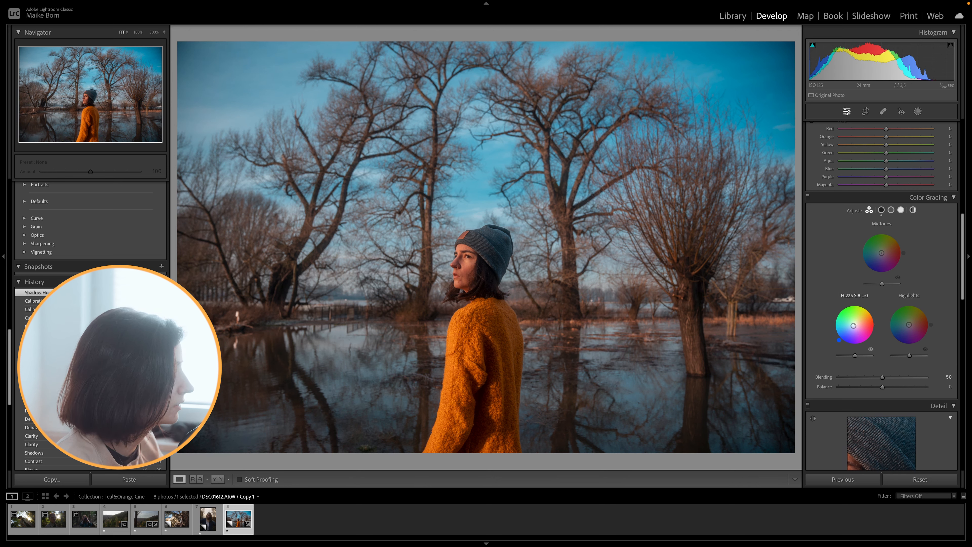
left_click_drag(853, 325, 849, 327)
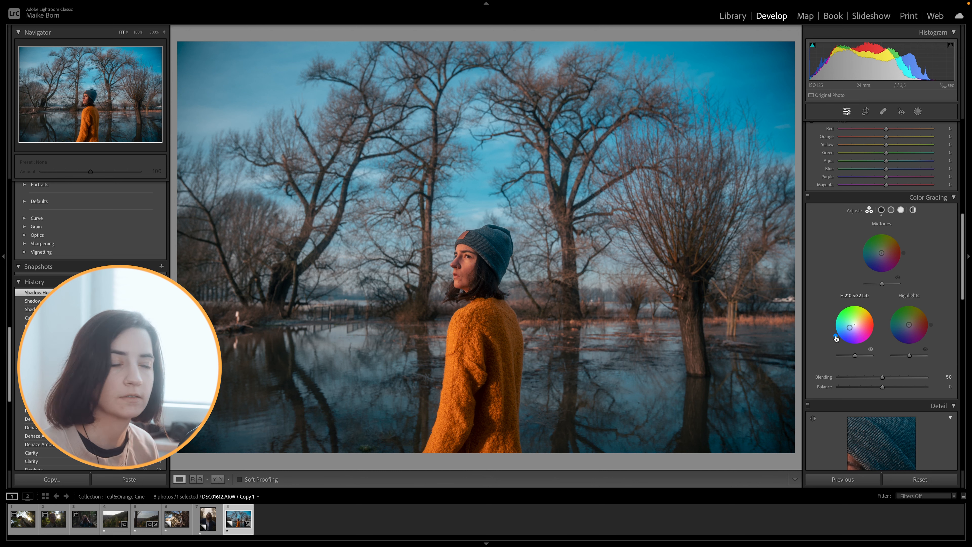
left_click_drag(849, 328, 848, 328)
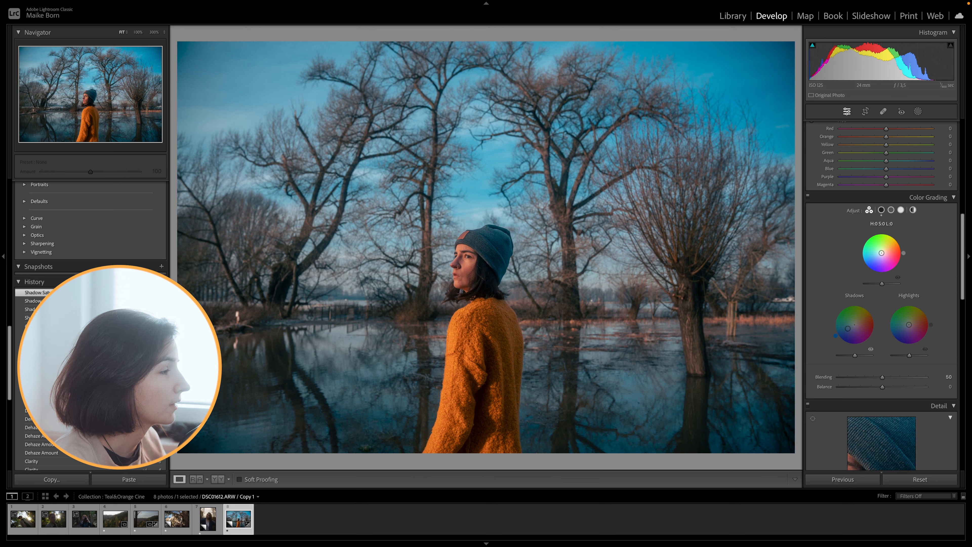
left_click_drag(882, 257, 883, 251)
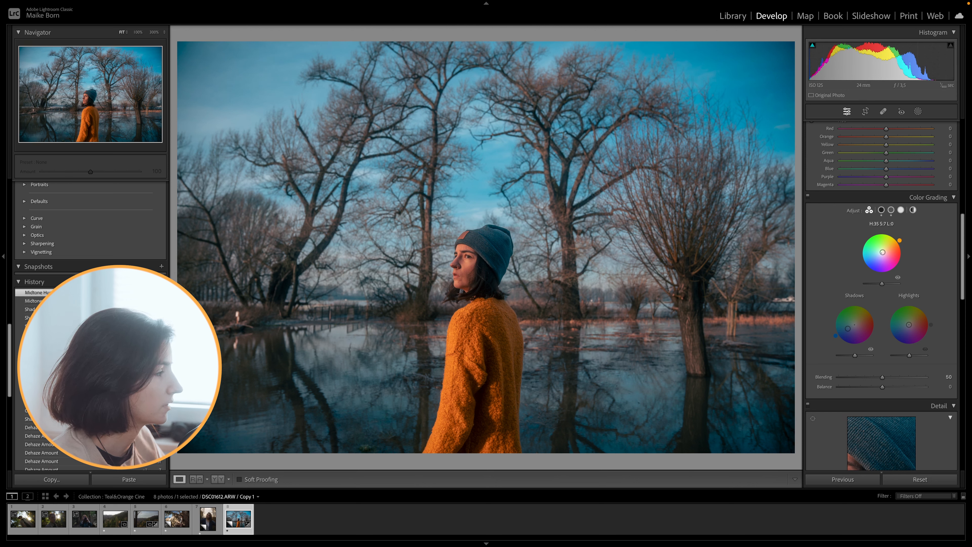
left_click_drag(882, 252, 883, 252)
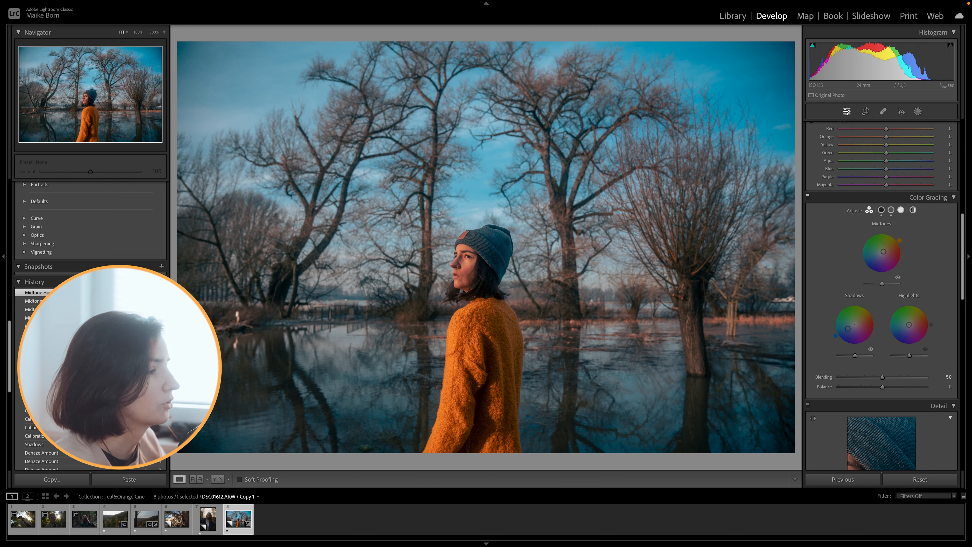
Step: Compare the photo with color grading off and on, in full view and zoomed in on the face
left_click(808, 197)
left_click(808, 198)
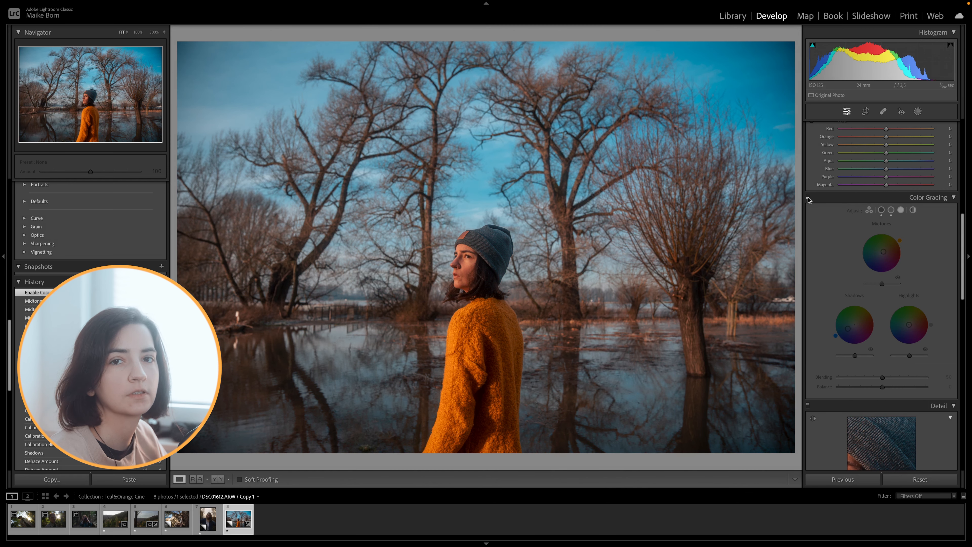
left_click(808, 198)
left_click(808, 198)
left_click(808, 197)
key("z")
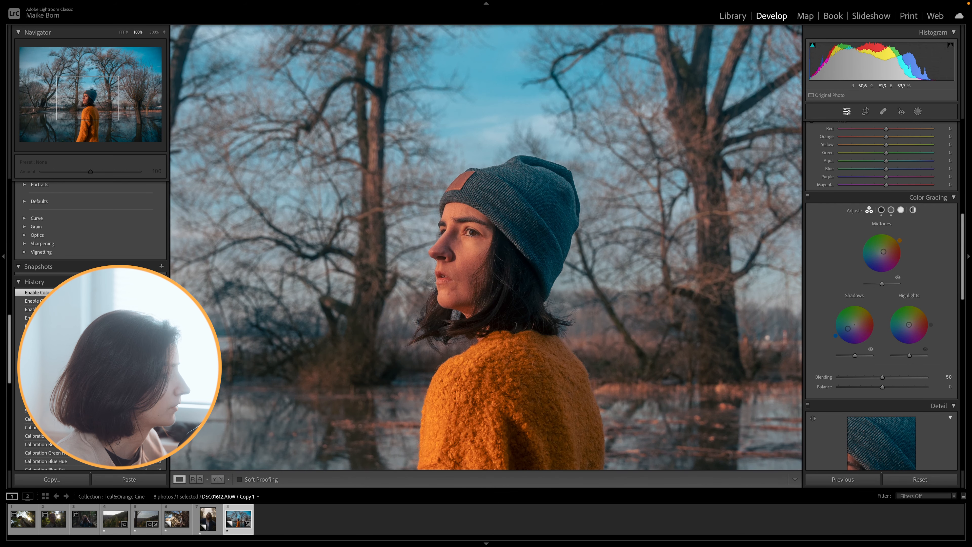
left_click(808, 197)
left_click(808, 197)
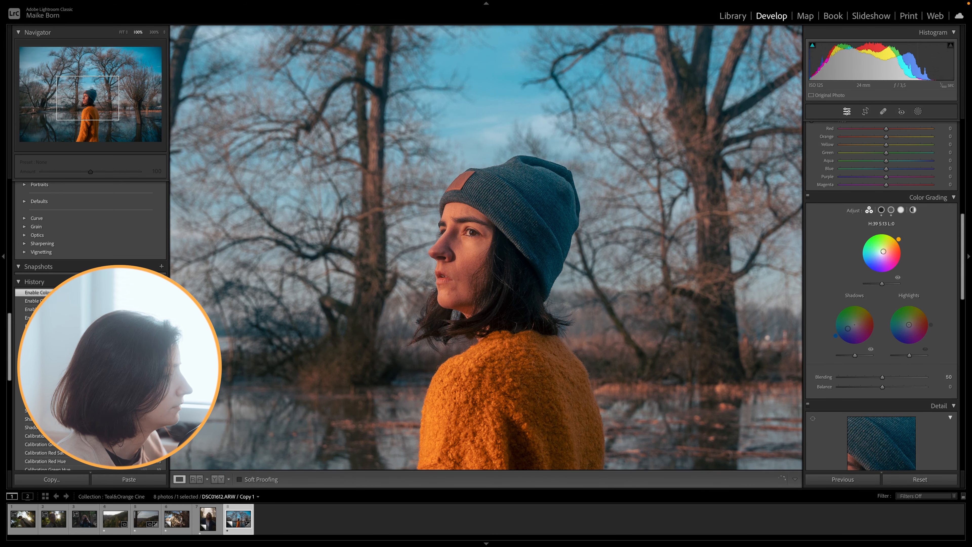
Step: Shift the midtone tint's hue slightly toward yellow and check the face with color grading off and on
left_click_drag(898, 239, 897, 238)
left_click(808, 198)
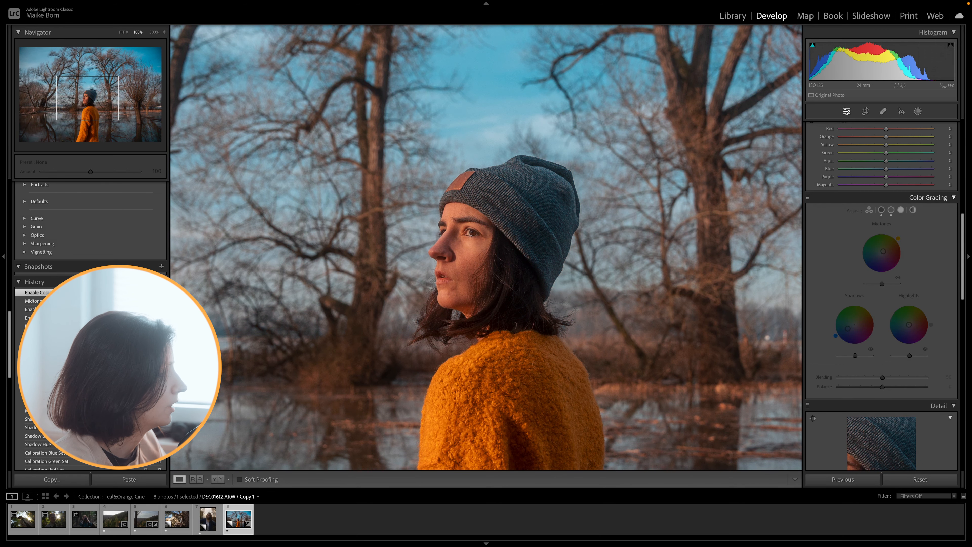
left_click(808, 197)
key("z")
Step: Tint the highlights orange, set the midtone tint to hue 42 and saturation 16, and compare with color grading off
left_click_drag(908, 324, 910, 324)
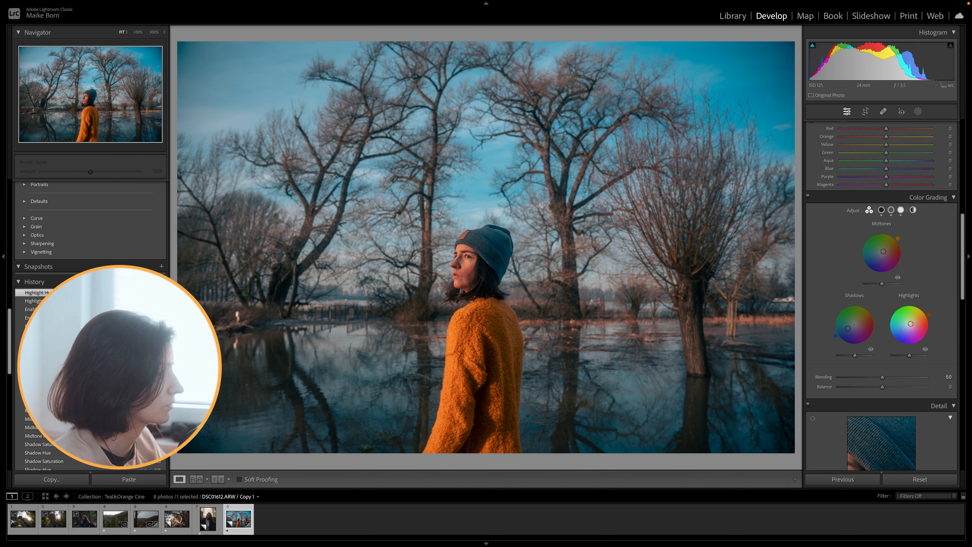
left_click_drag(883, 251, 883, 251)
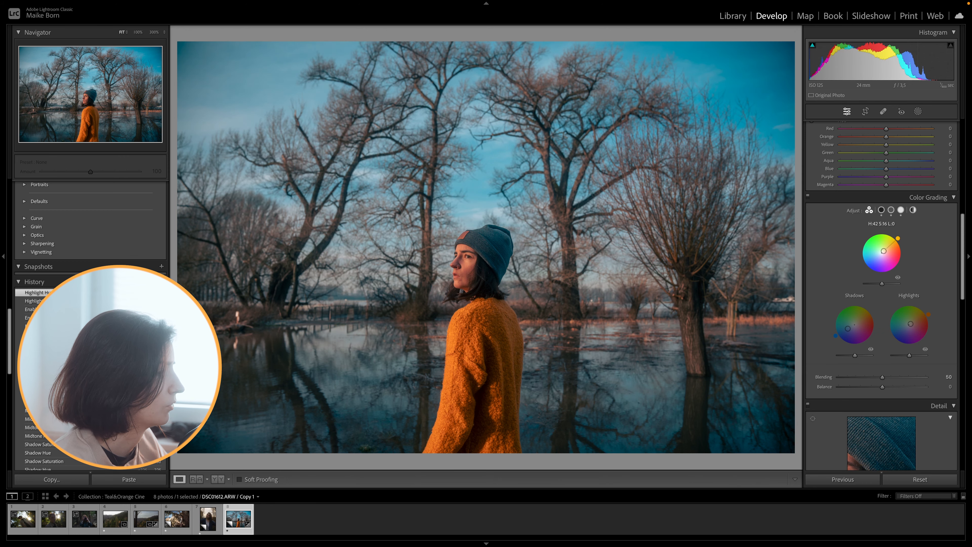
left_click(808, 196)
left_click(808, 196)
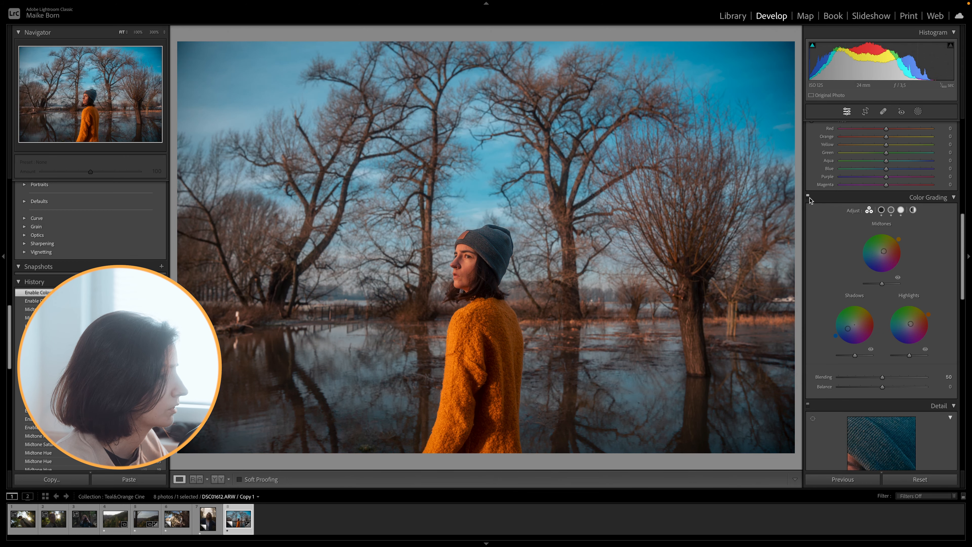
left_click(462, 286)
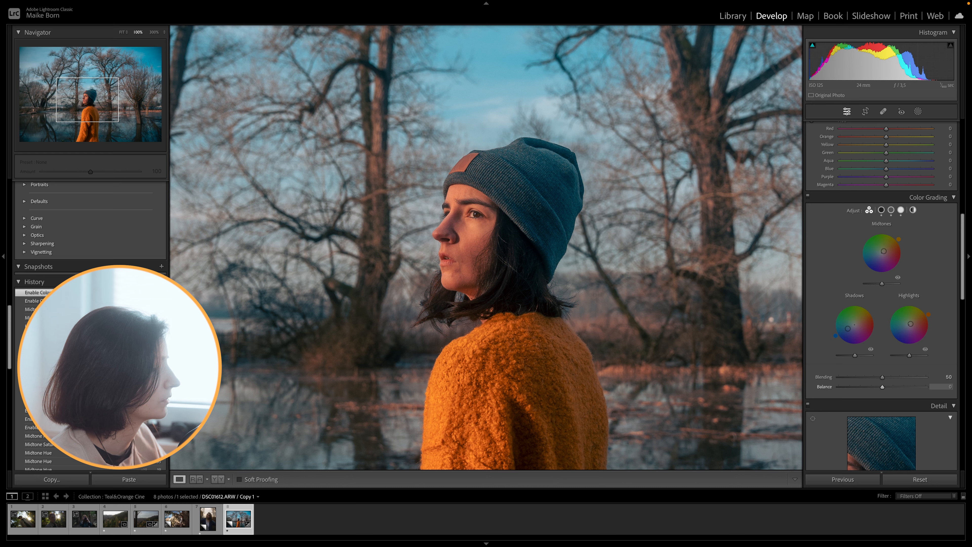
Step: Set the color grading balance to +6 and return to the full view of the photo
mouse_move(902, 386)
left_mouse_down()
mouse_move(869, 387)
mouse_move(884, 386)
left_mouse_up()
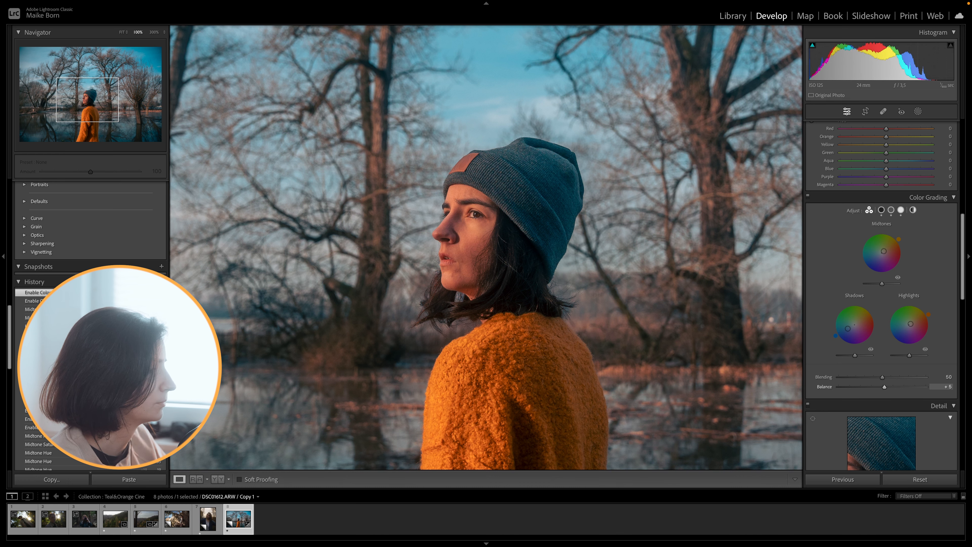
left_click(678, 261)
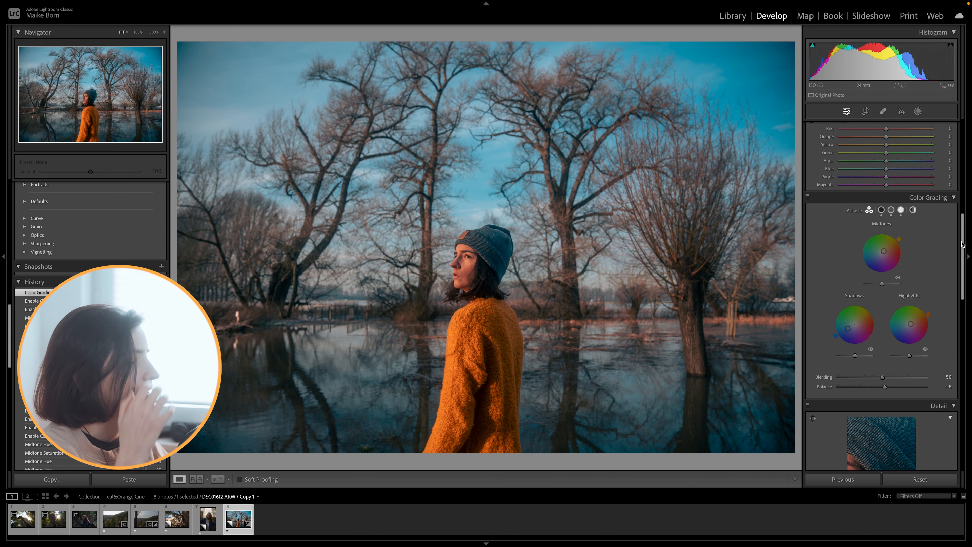
Step: Shift the HSL hues to -100 for green, -18 for yellow and +10 for orange, checking the skin tone zoomed in
scroll(880, 295, "up", 4)
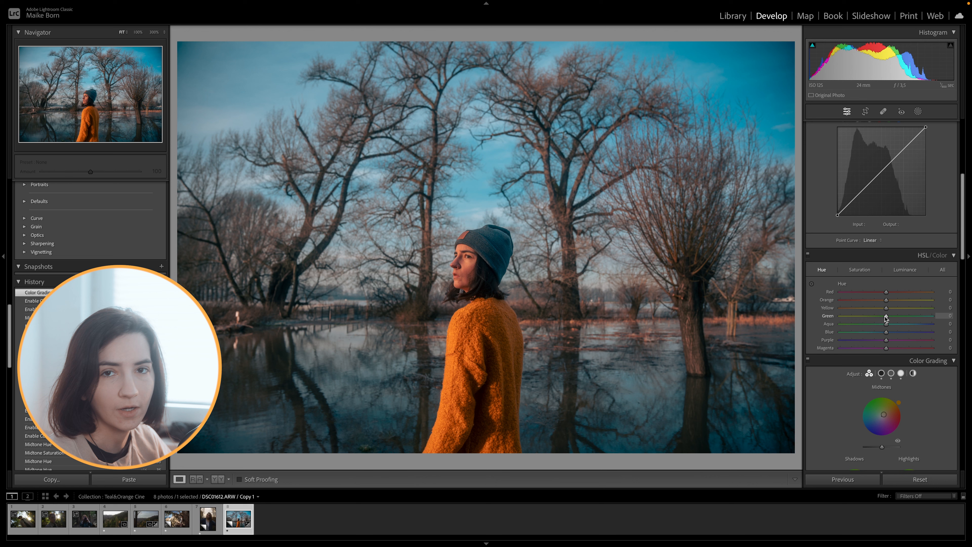
left_click_drag(881, 315, 840, 315)
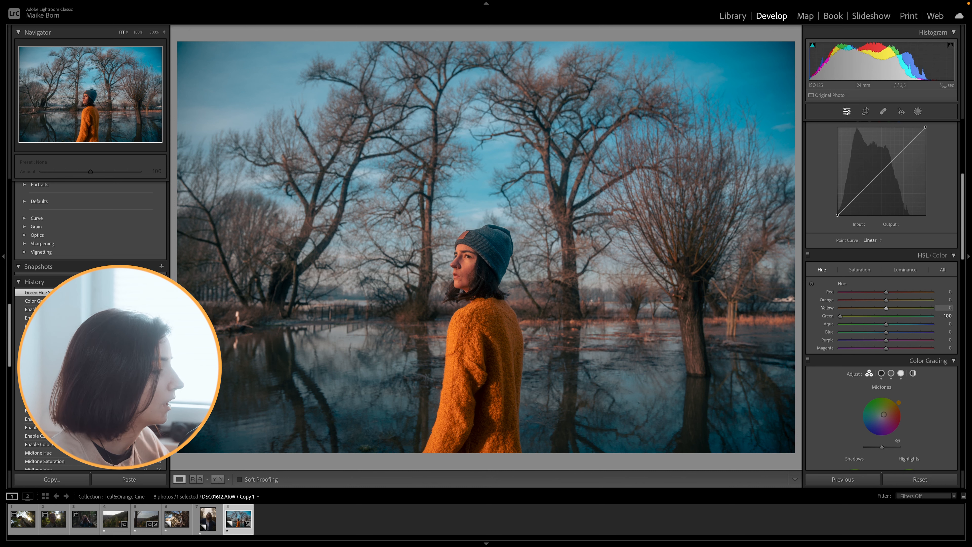
left_click_drag(886, 308, 891, 299)
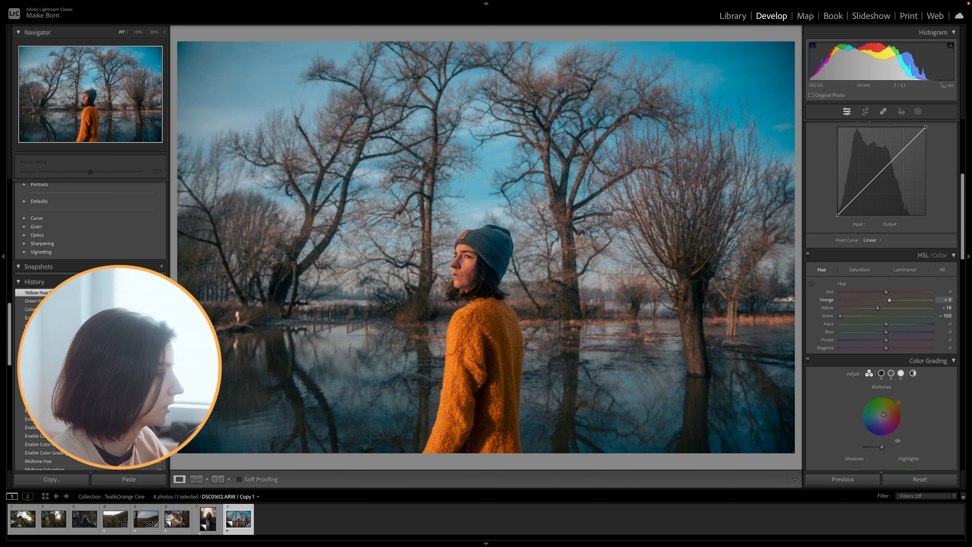
key("z")
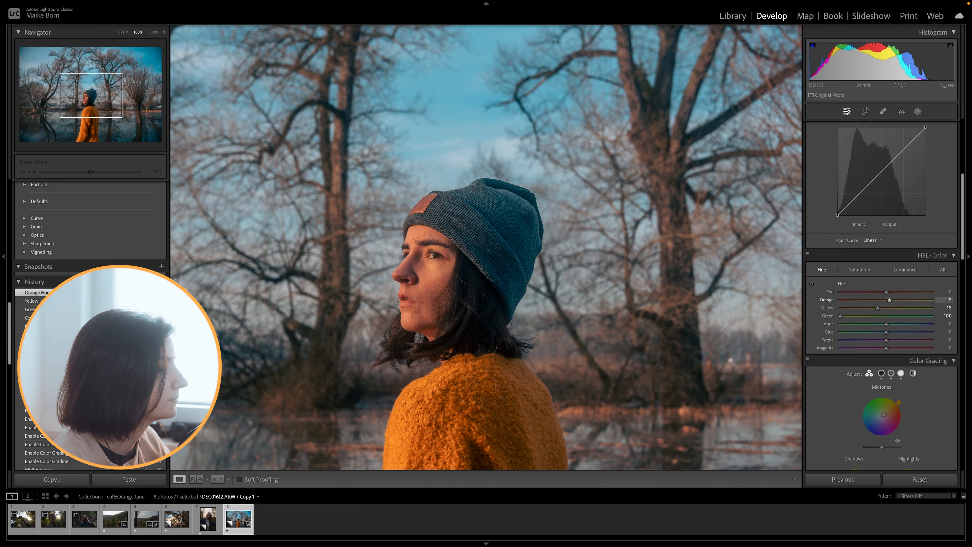
left_click_drag(889, 299, 889, 300)
key("z")
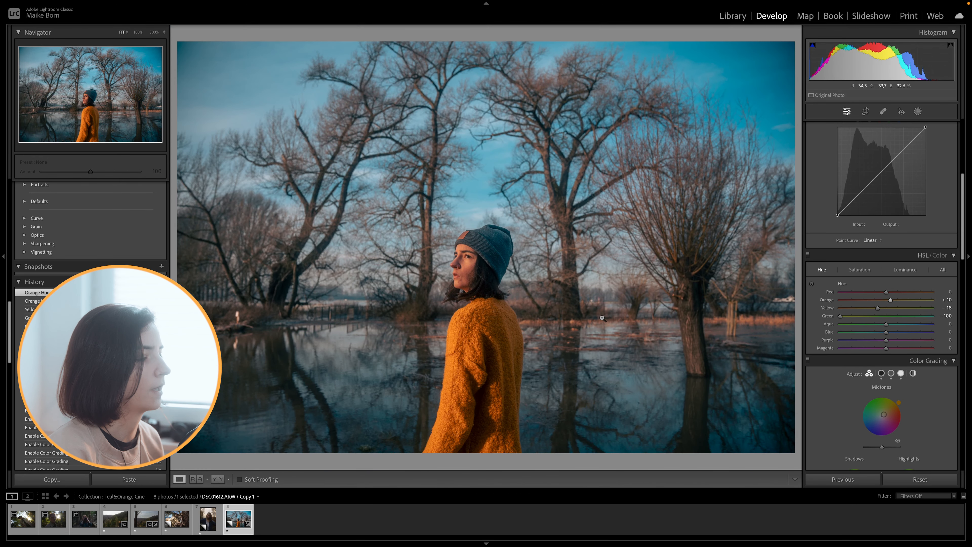
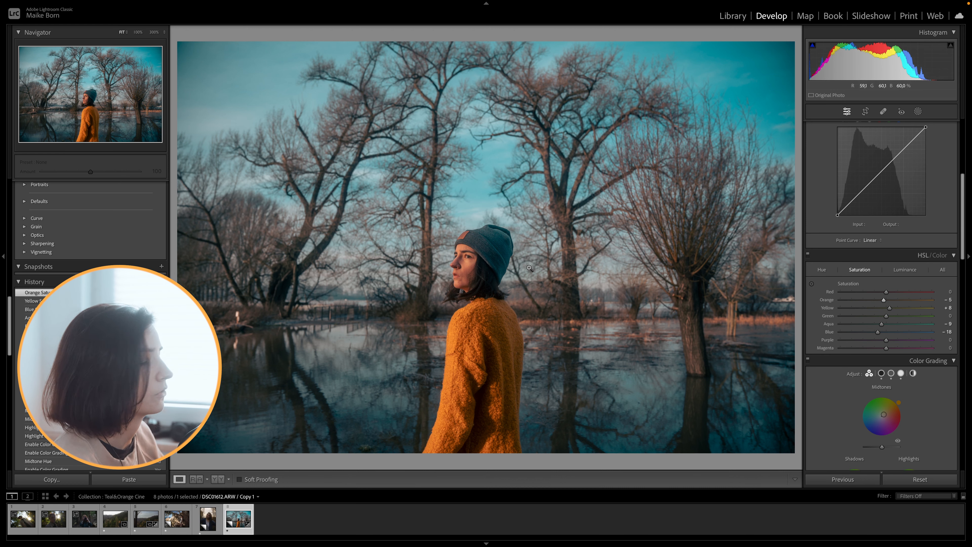
Step: Try blue luminance at -100, and set the HSL luminance to +11 for blue and +7 for aqua
left_click(905, 269)
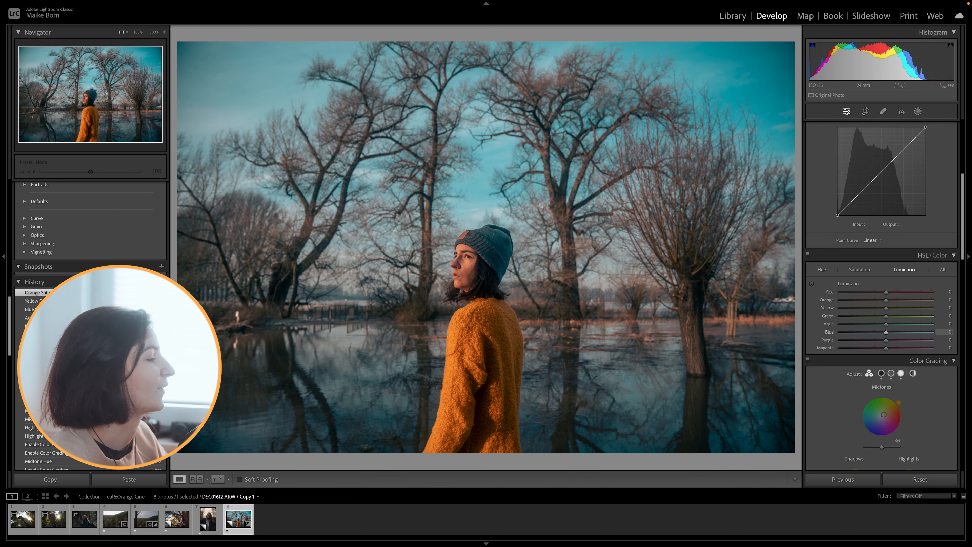
left_click_drag(885, 332, 840, 331)
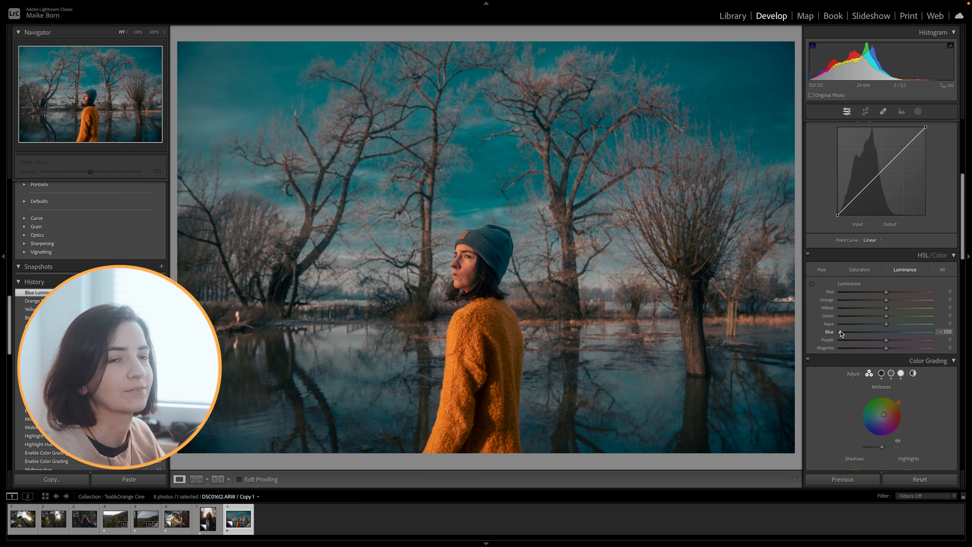
left_click_drag(840, 332, 891, 332)
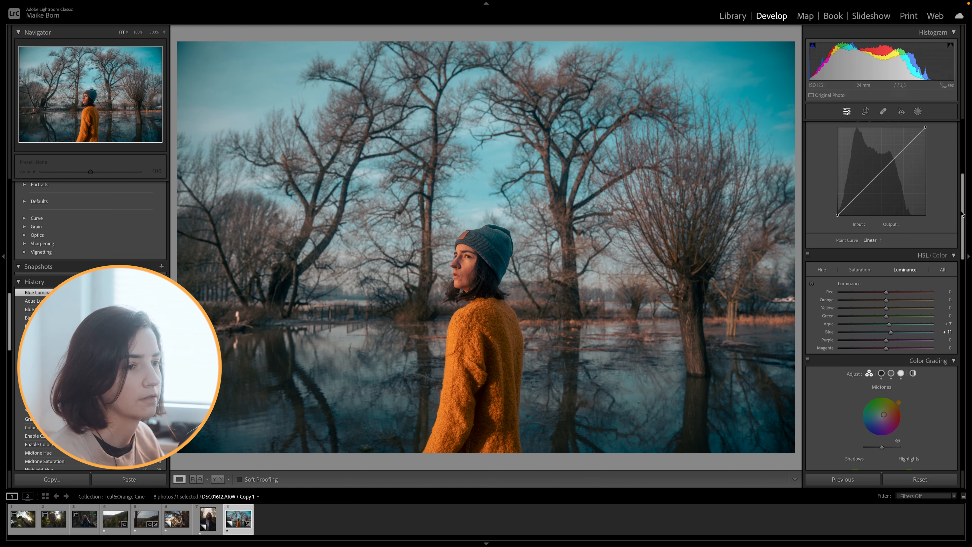
Step: Set the sharpening masking to 89 with the mask preview shown, so that only edges are sharpened
scroll(962, 214, "up", 5)
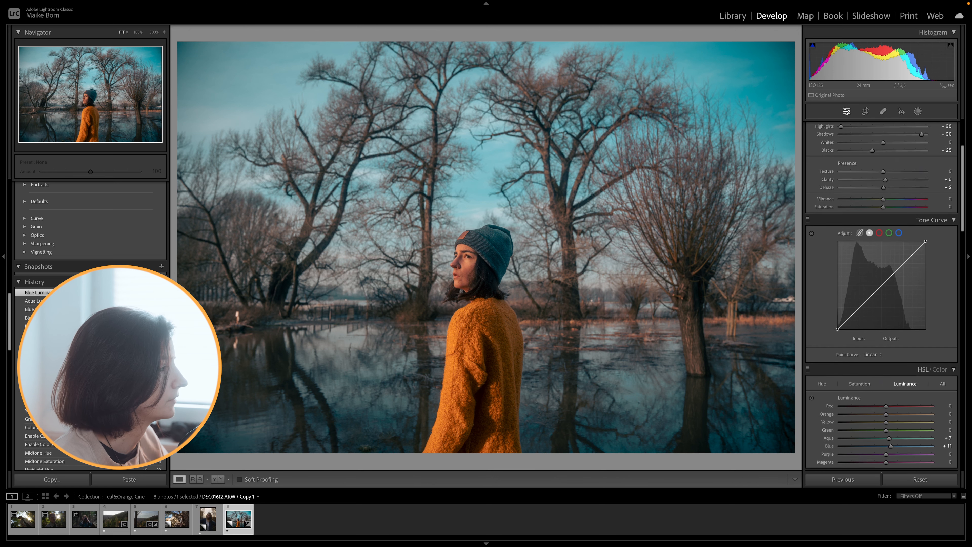
scroll(962, 214, "down", 1)
scroll(869, 178, "down", 15)
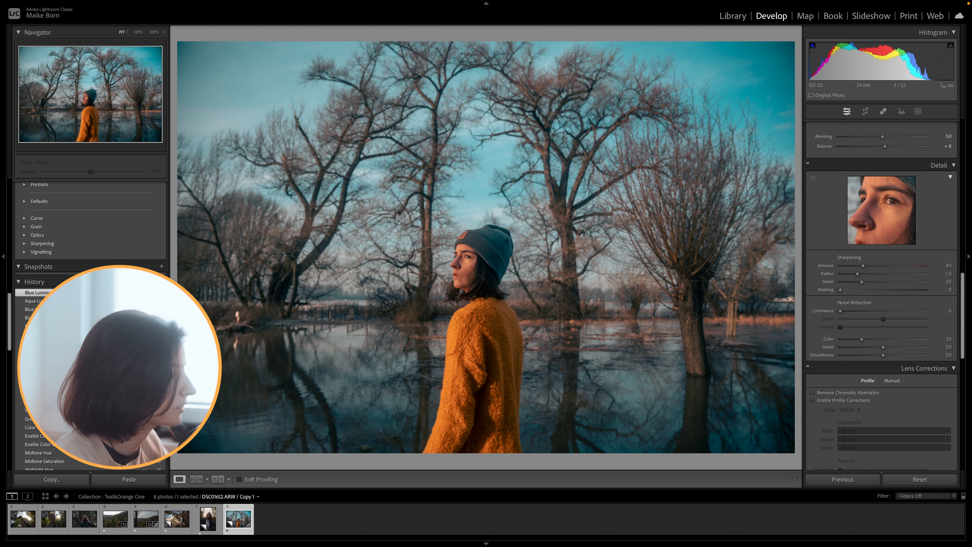
mouse_move(863, 266)
left_mouse_down()
mouse_move(840, 265)
mouse_move(888, 266)
mouse_move(862, 266)
left_mouse_up()
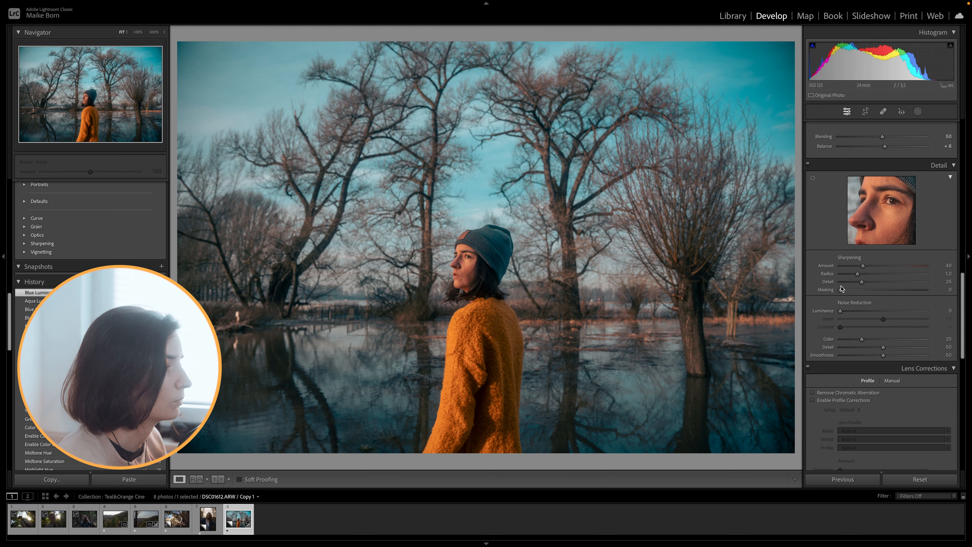
key("alt")
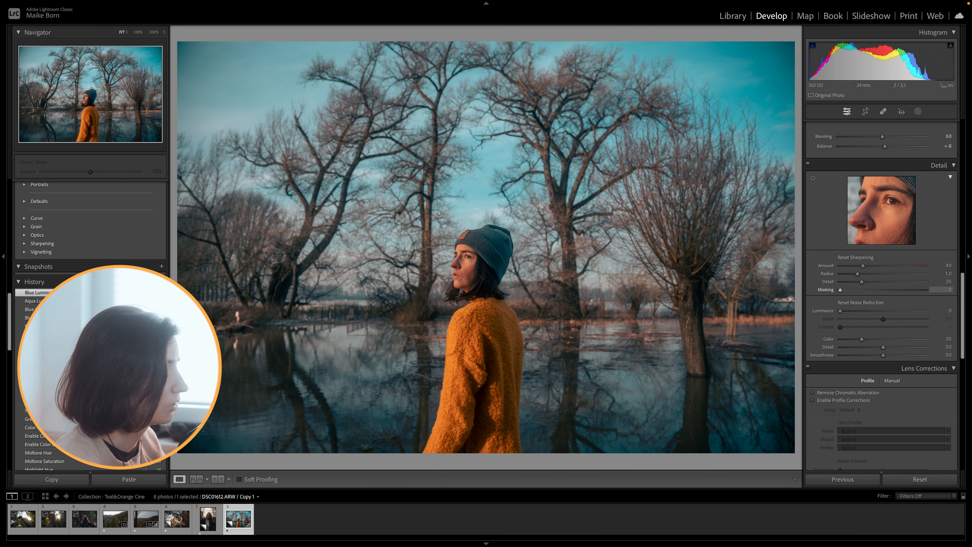
left_click_drag(840, 289, 914, 290)
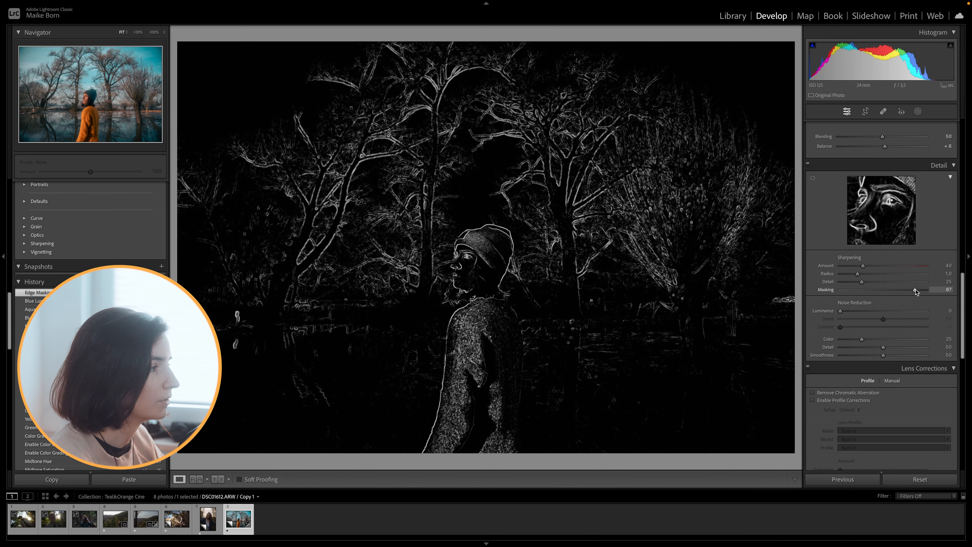
left_click_drag(915, 290, 916, 290)
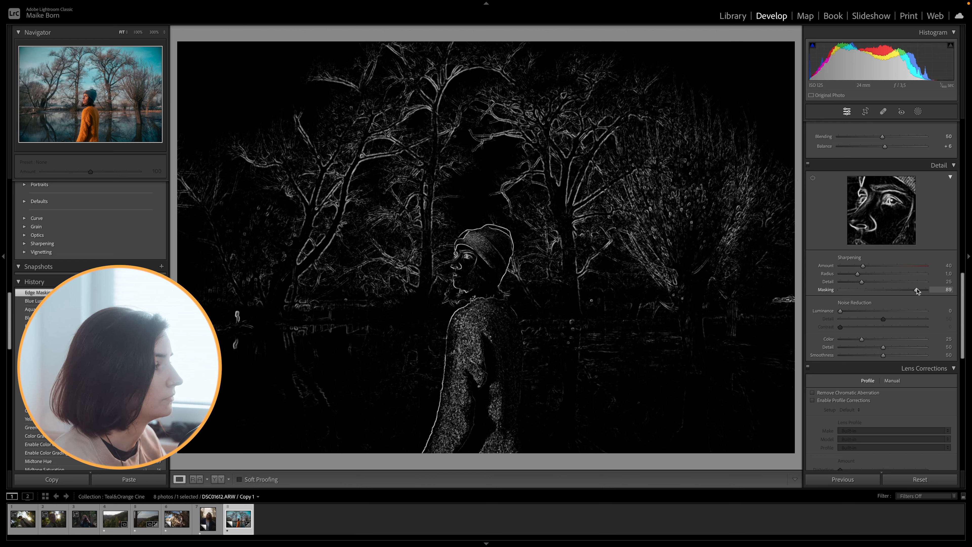
left_click_drag(917, 291, 917, 289)
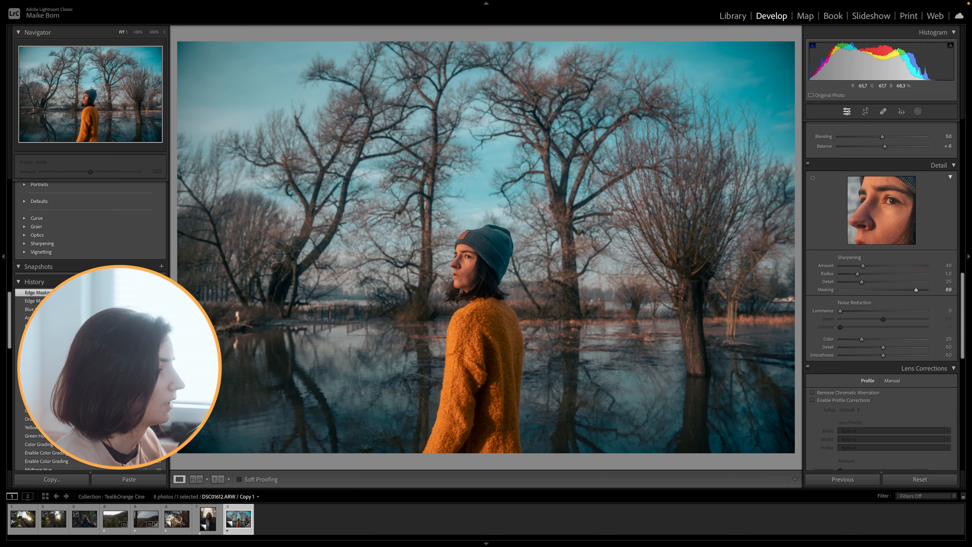
Step: Compare the face zoomed in with the detail sharpening off and on
key("z")
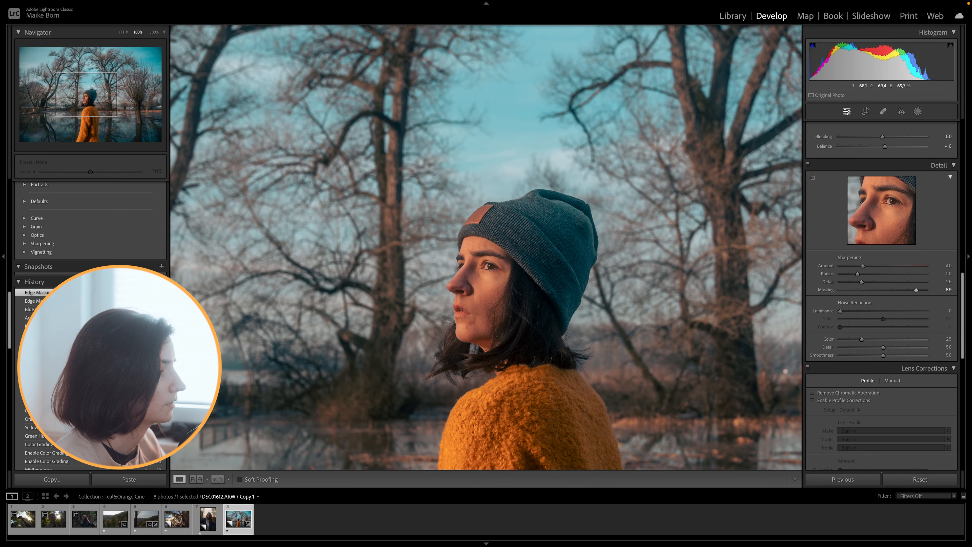
scroll(486, 248, "down", 3)
scroll(486, 247, "up", 3)
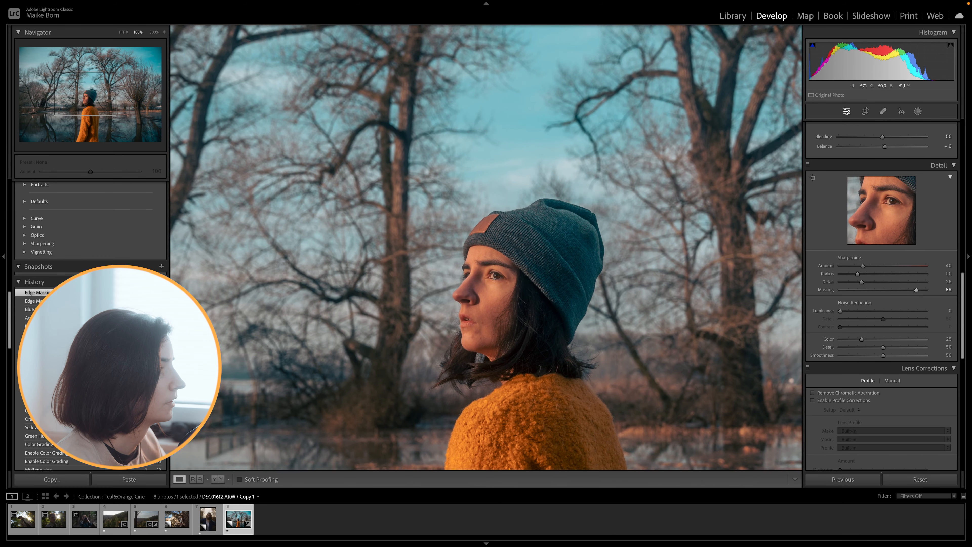
left_click(808, 165)
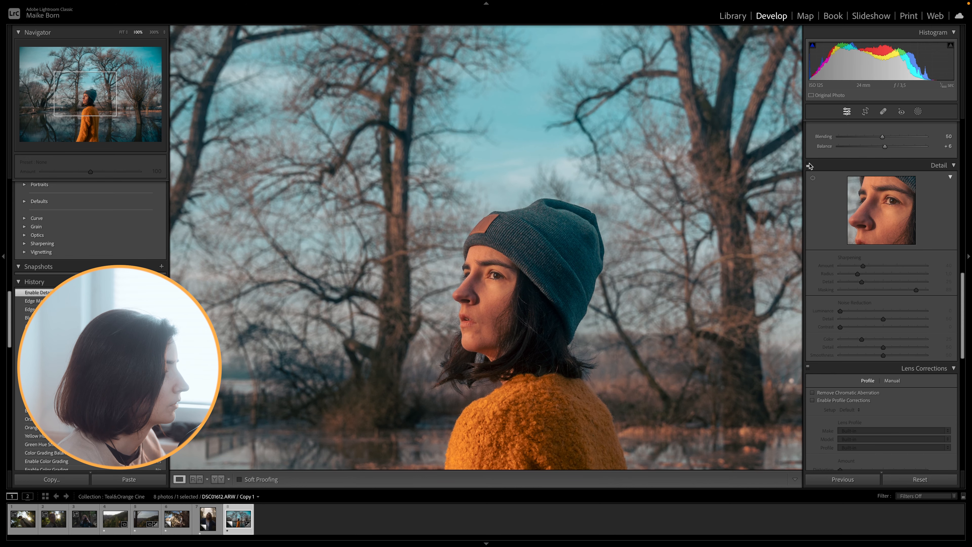
double_click(490, 238)
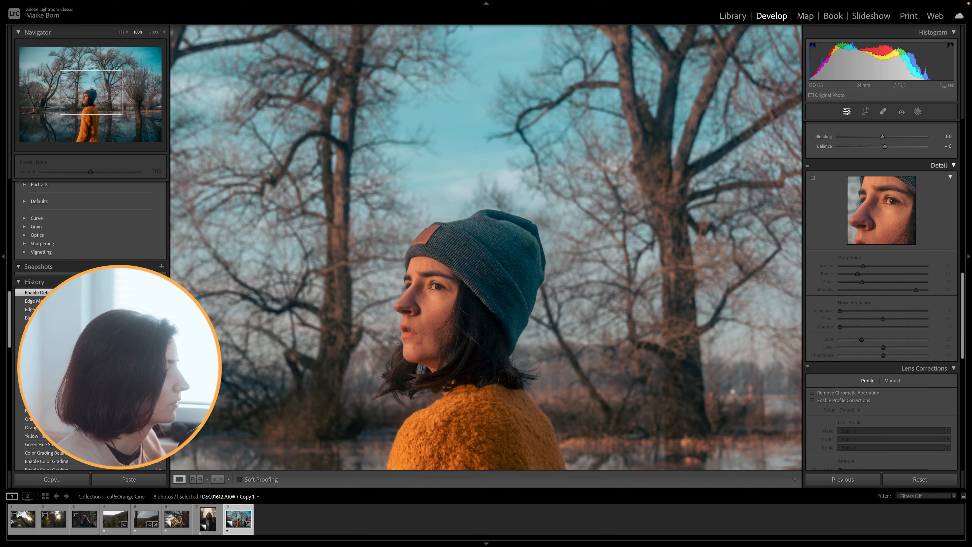
left_click(809, 165)
left_click(808, 165)
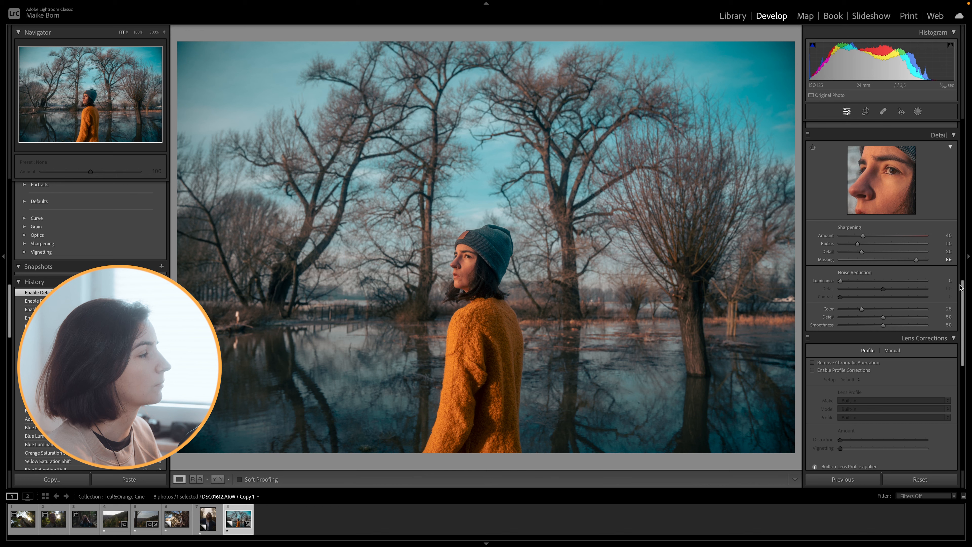
Step: Adjust the lens correction vignetting to brighten the corners of the photo
scroll(960, 287, "down", 3)
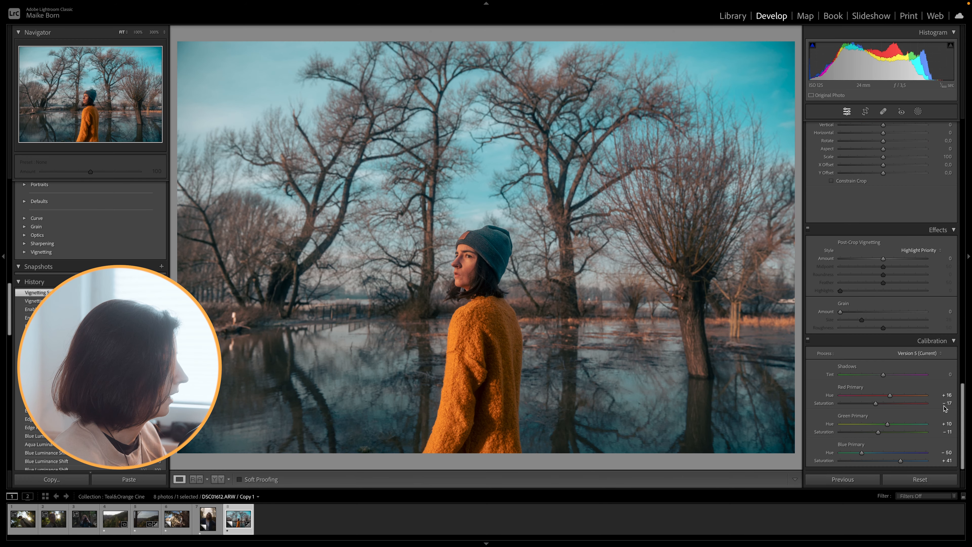
scroll(945, 406, "up", 20)
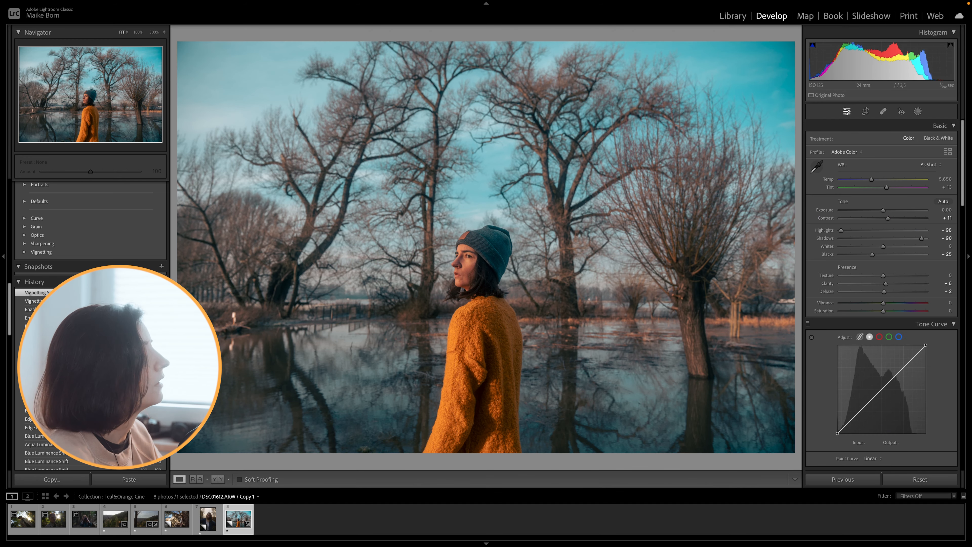
Step: Mask the background, set its exposure to -0.30 and temperature to -8, lower its highlights, and close masking
left_click(917, 111)
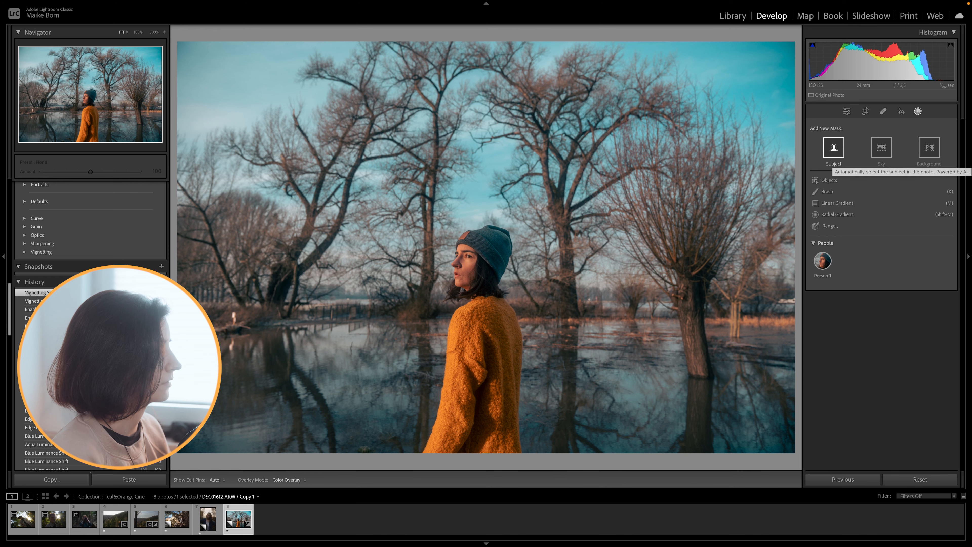
left_click(928, 147)
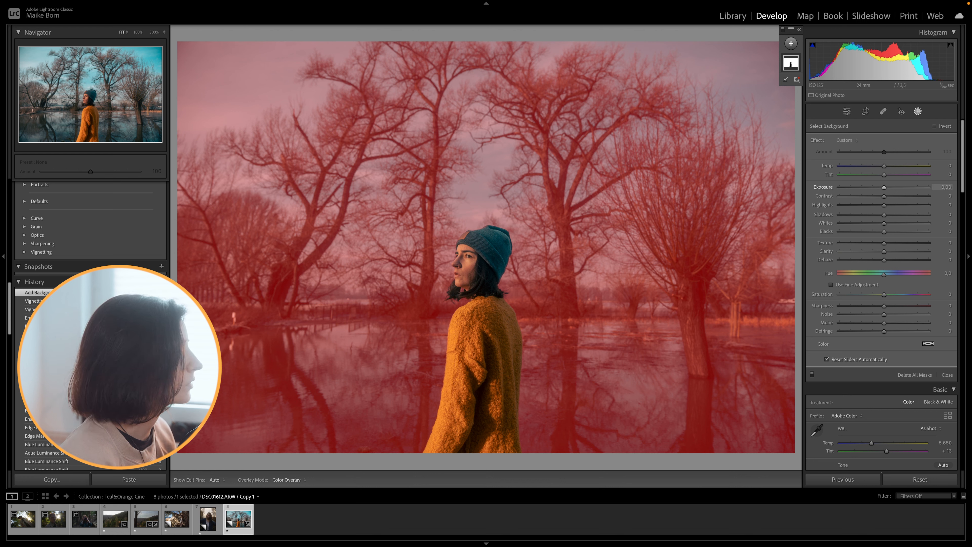
left_click_drag(883, 188, 880, 189)
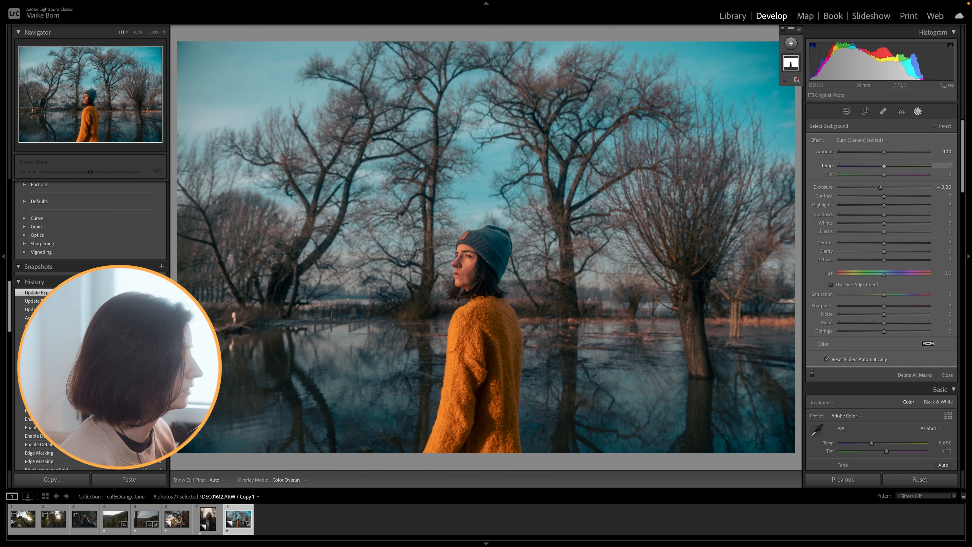
left_click_drag(883, 166, 883, 165)
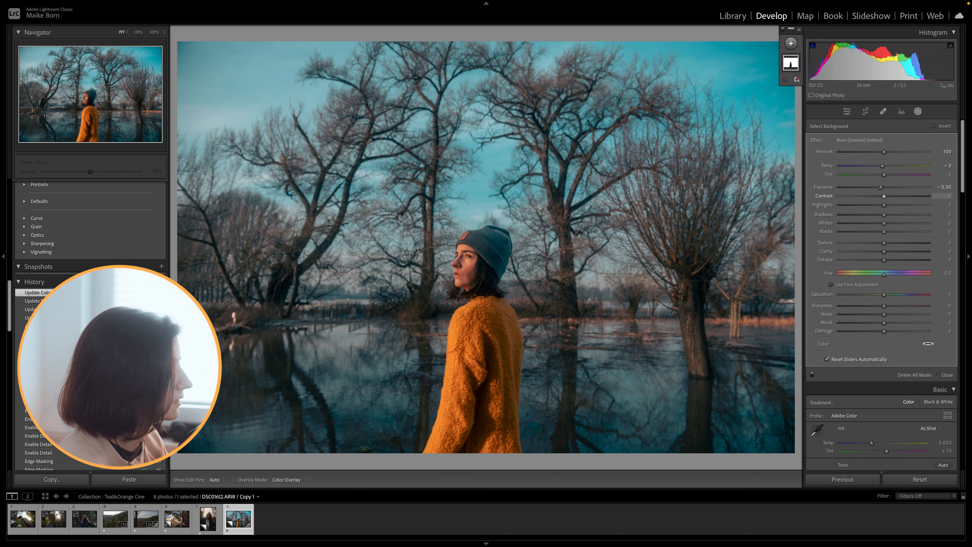
left_click_drag(884, 205, 874, 205)
left_click(946, 375)
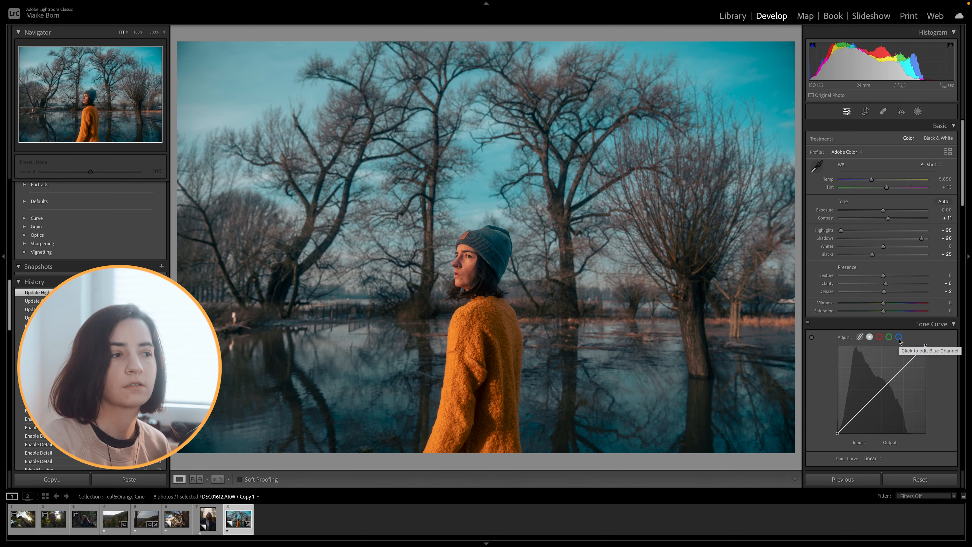
Step: Try adjusting the blue channel of the tone curve
left_click(898, 337)
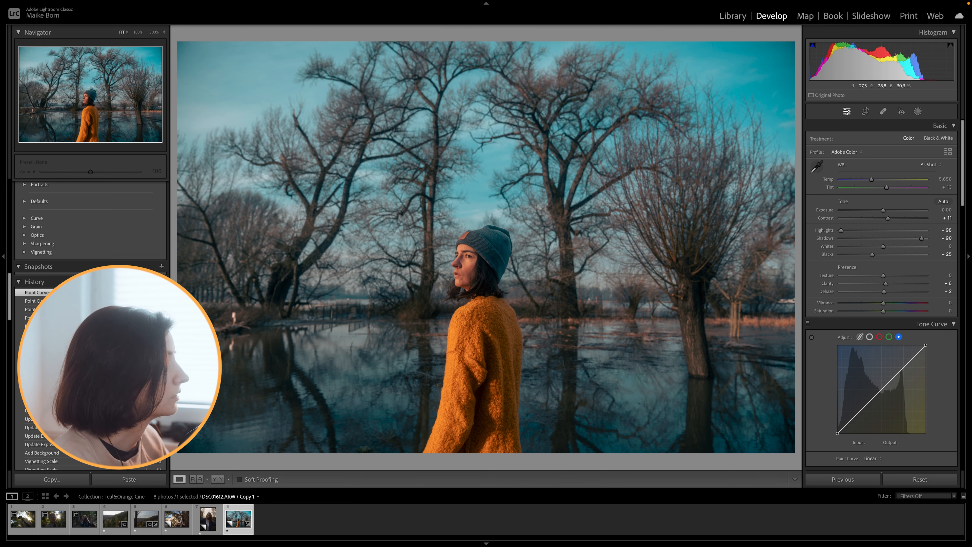
Step: Save the current edit as a new develop preset named "Teal&Orange Cine Portait" in the User Presets group
scroll(91, 230, "up", 5)
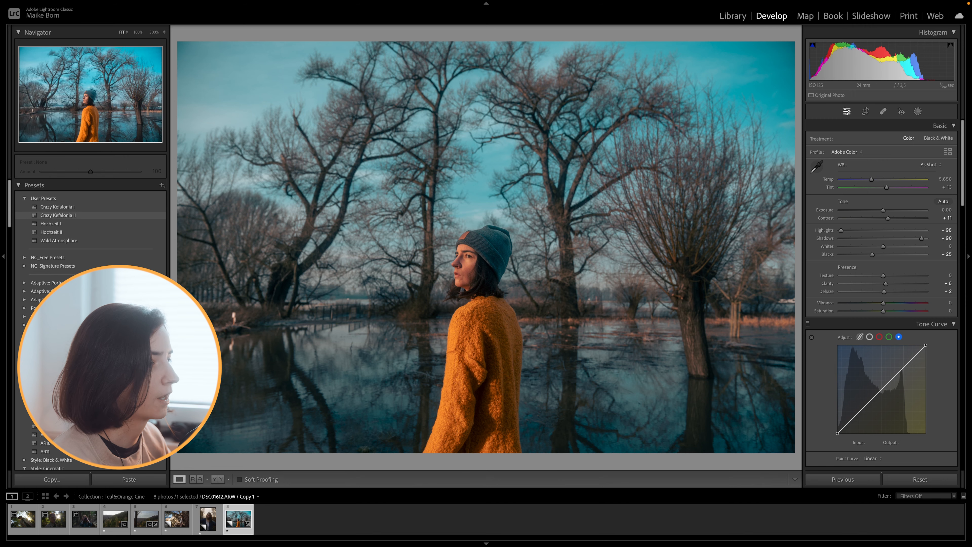
left_click(58, 207)
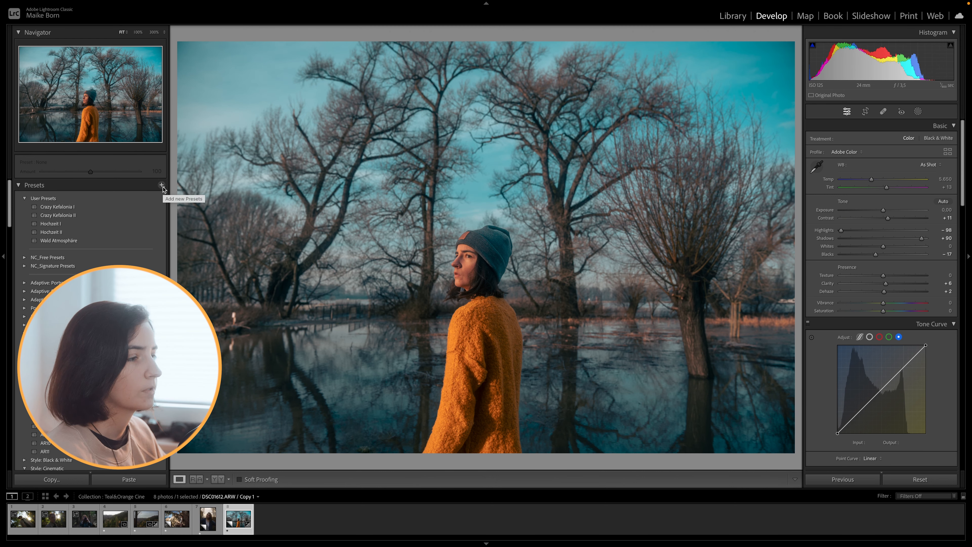
left_click(162, 187)
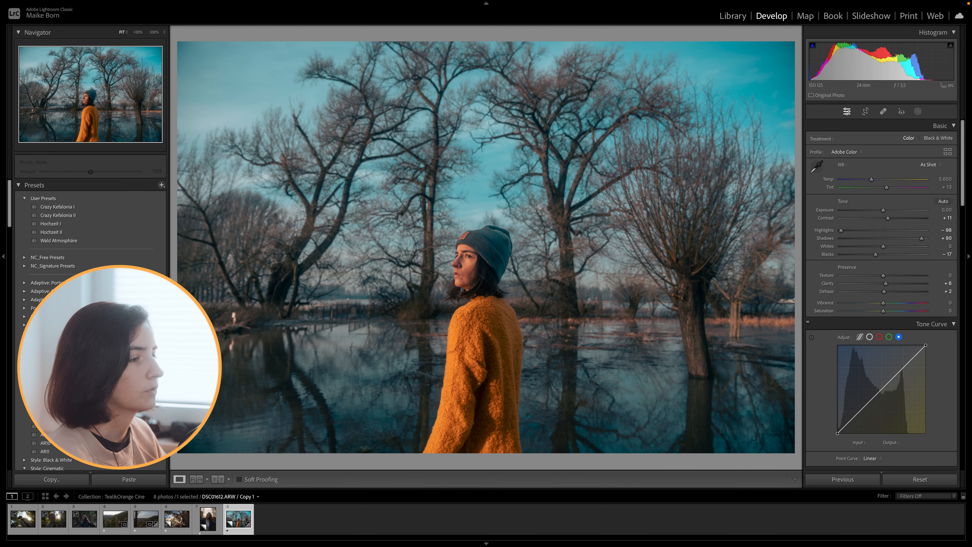
left_click(161, 185)
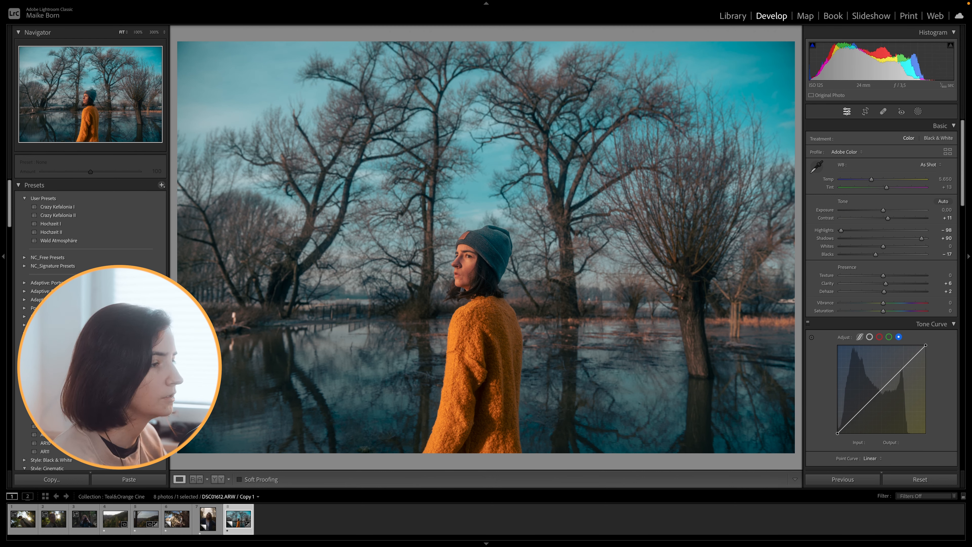
left_click(162, 185)
left_click(180, 193)
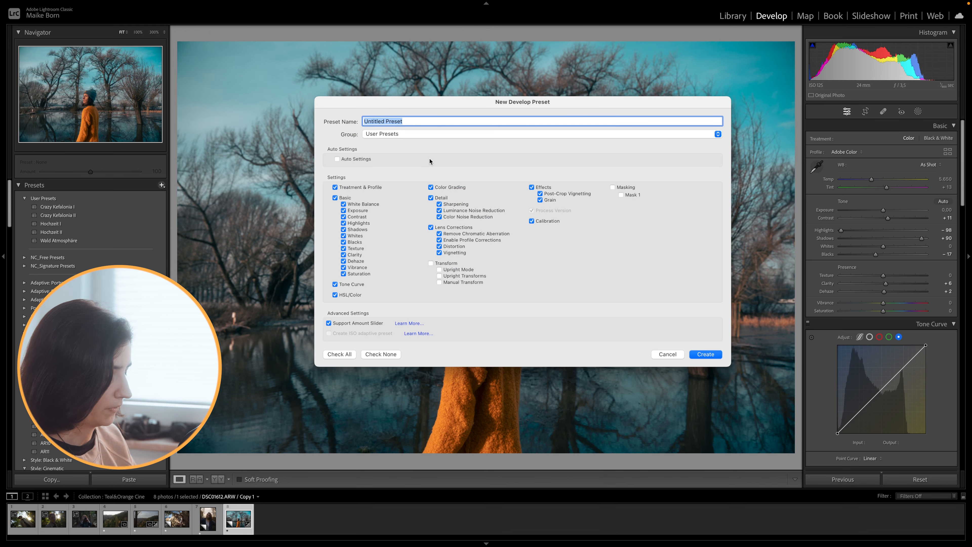
type("Teal")
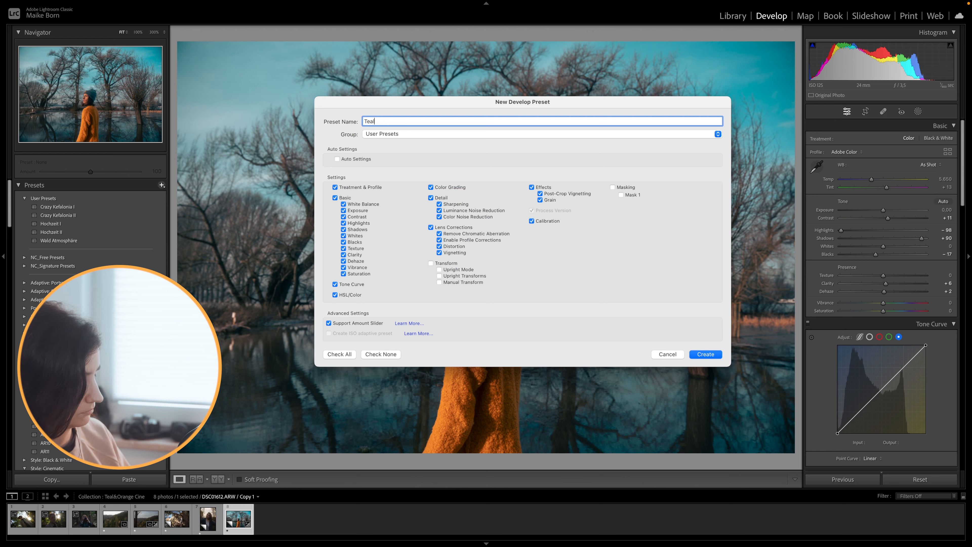
type("&O")
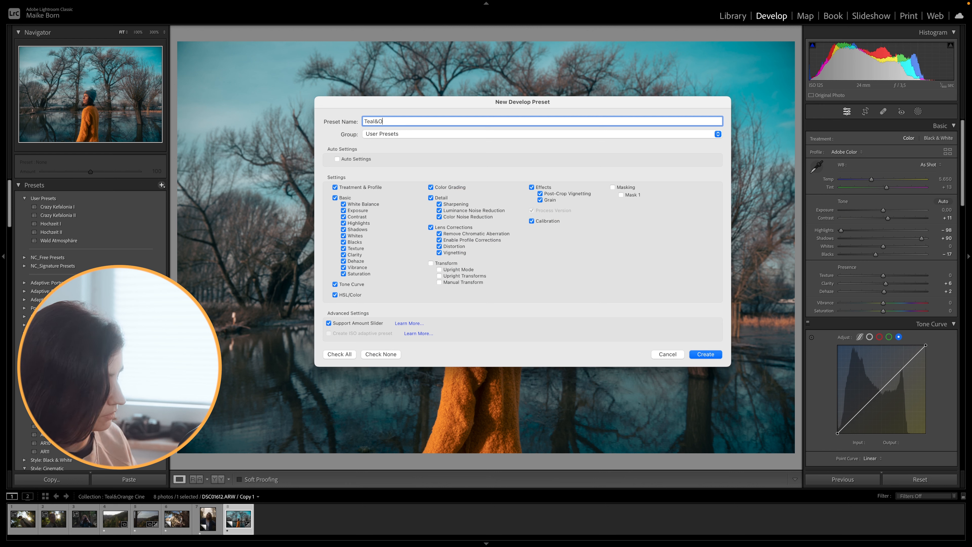
type("range Cine")
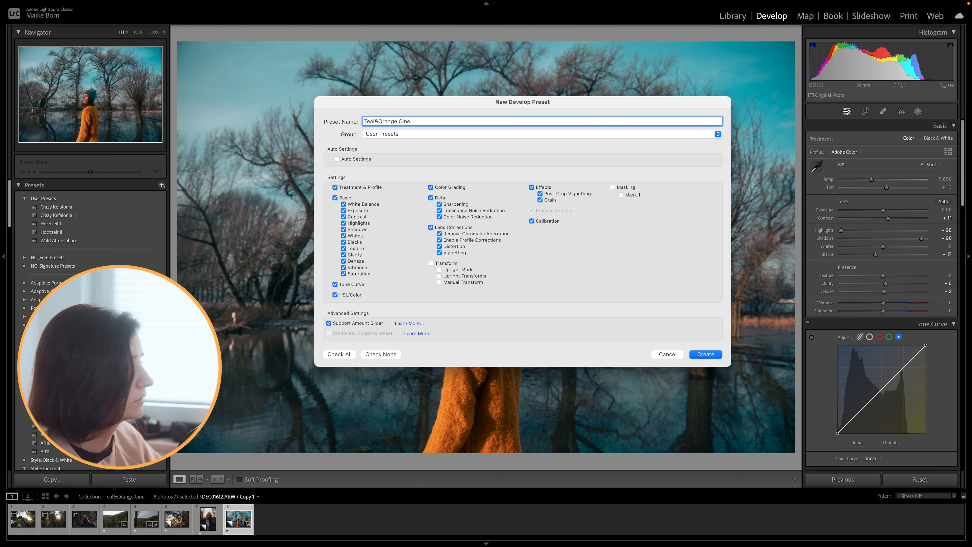
type(" P")
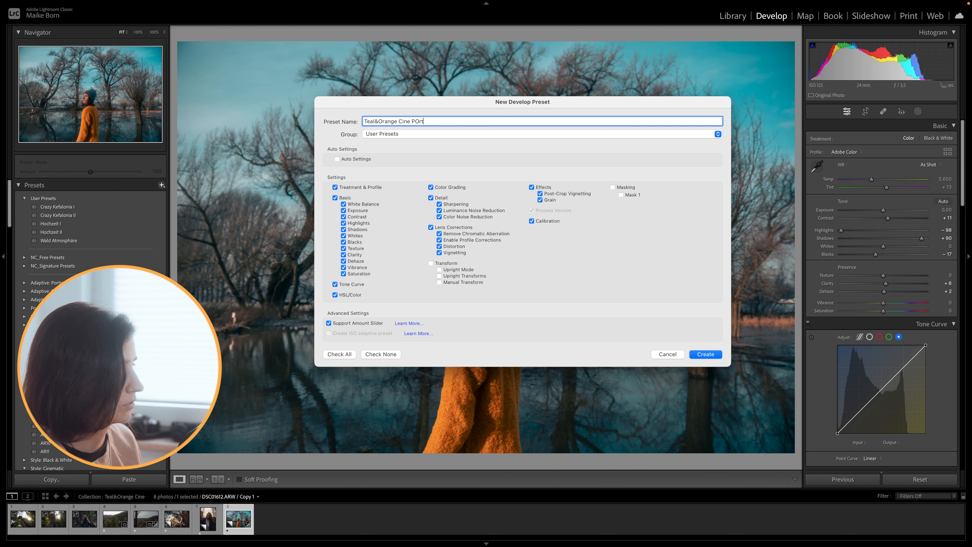
type("ortait")
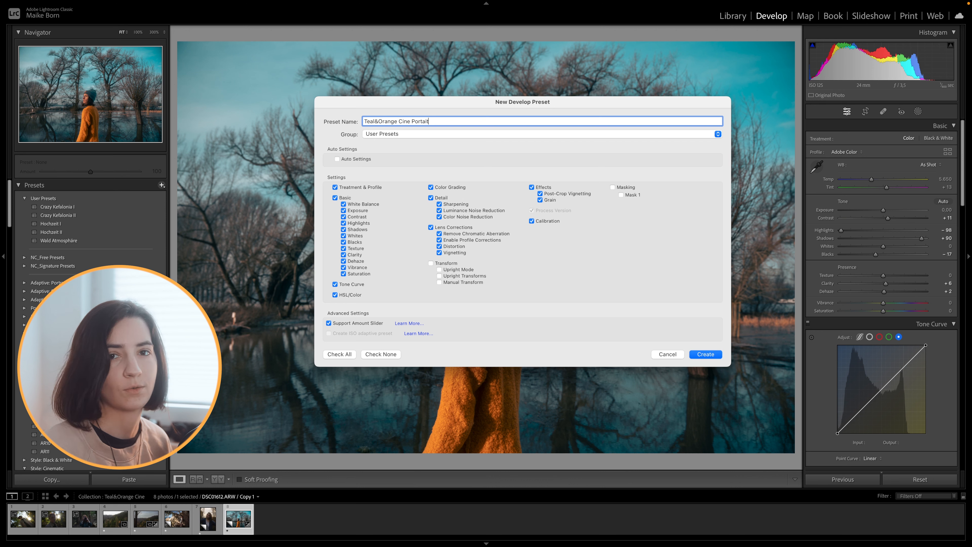
key("Return")
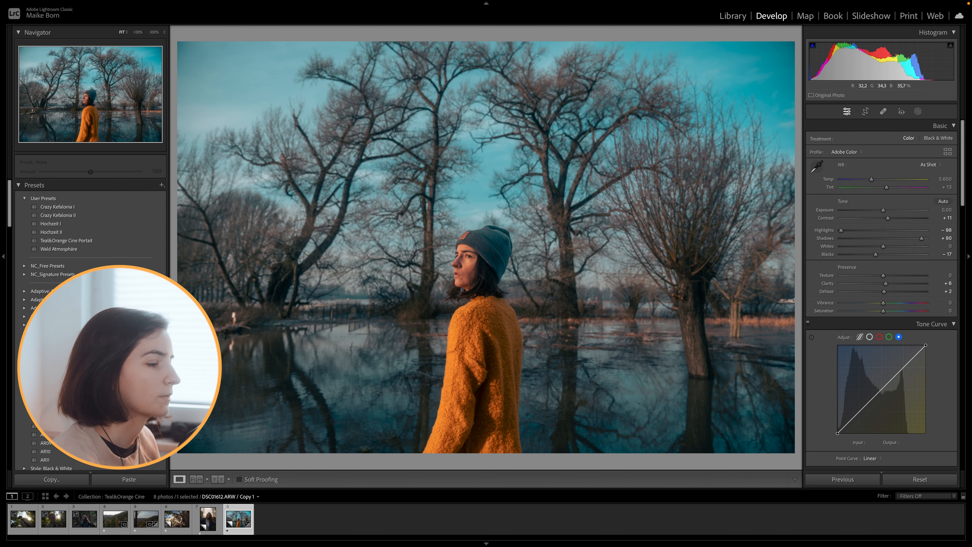
Step: Apply the Teal&Orange Cine Portait preset to the first photo, the backlit woman in the trench coat
left_click(21, 522)
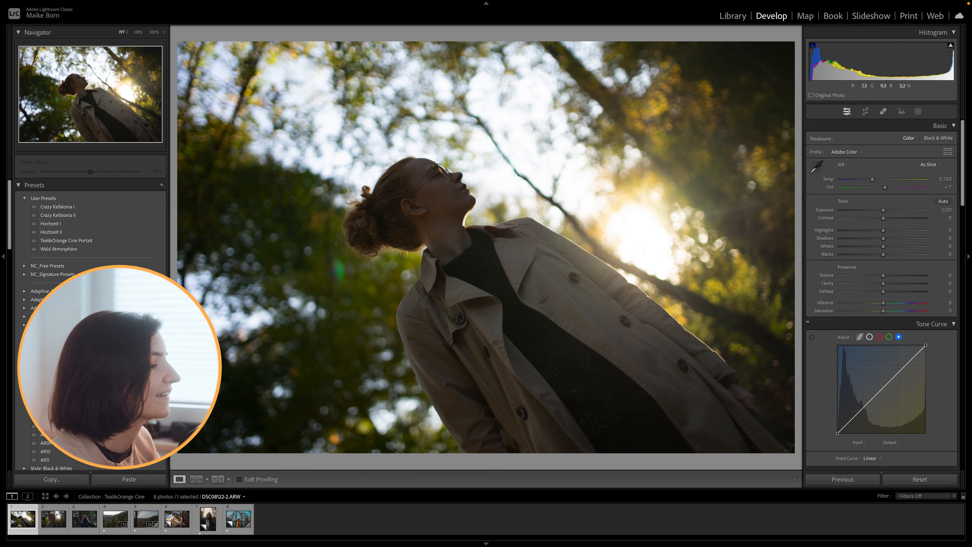
left_click(138, 239)
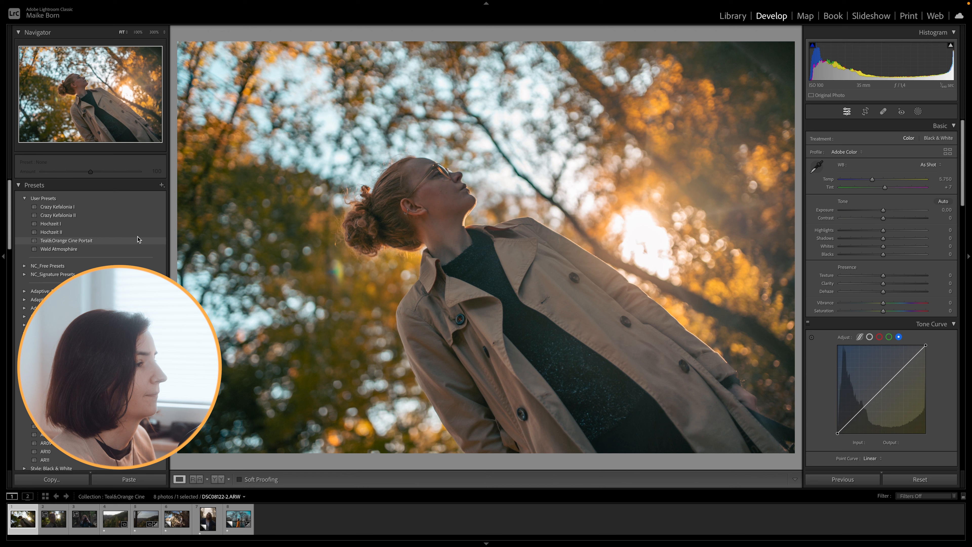
left_click(139, 240)
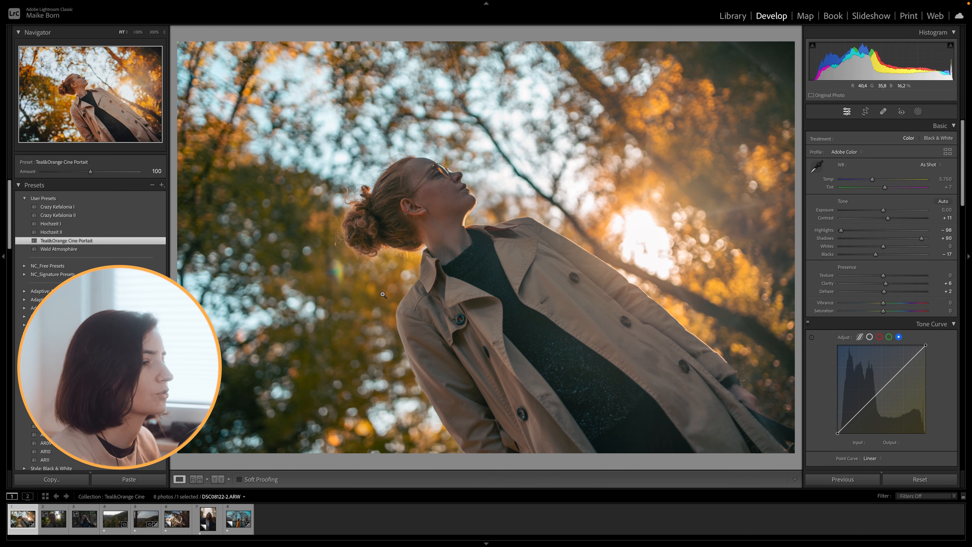
Step: Inspect the woman's skin tones up close and set the white balance tint to +18
left_click(577, 316)
left_click_drag(448, 194, 530, 146)
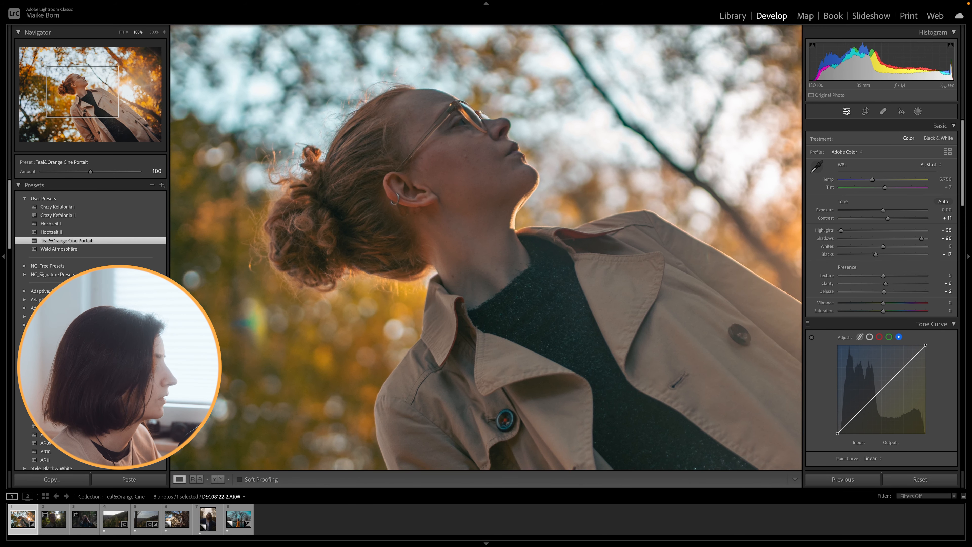
left_click_drag(214, 180, 379, 141)
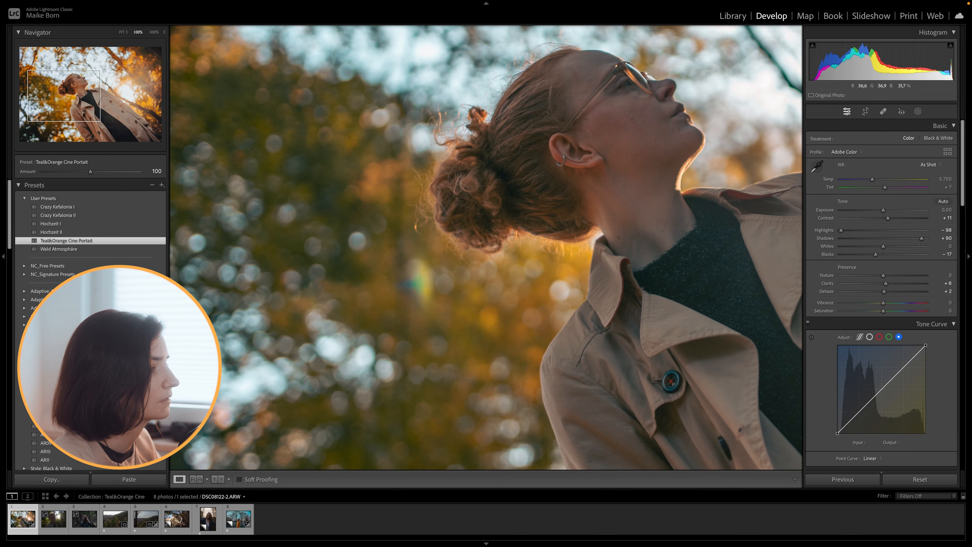
left_click_drag(380, 141, 365, 138)
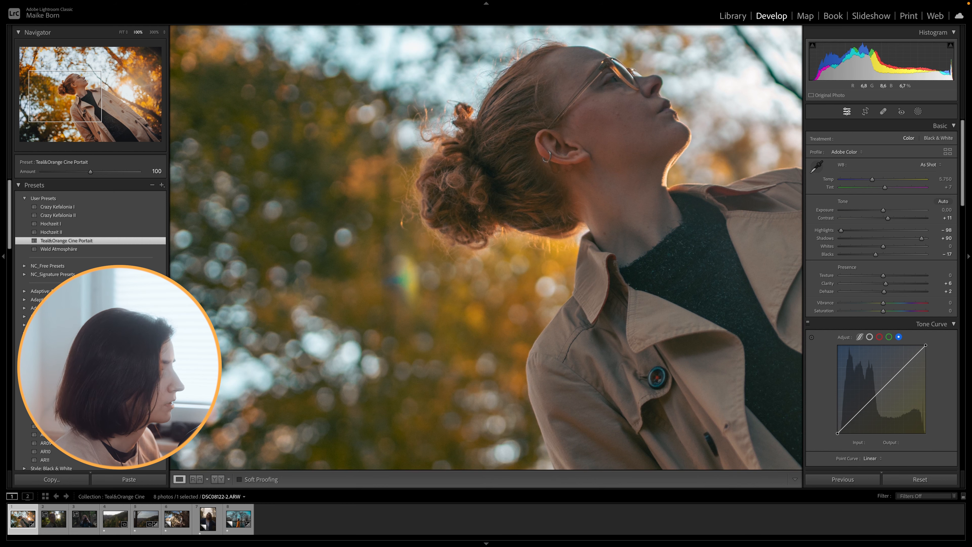
left_click(884, 187)
key("z")
left_click_drag(884, 187, 888, 188)
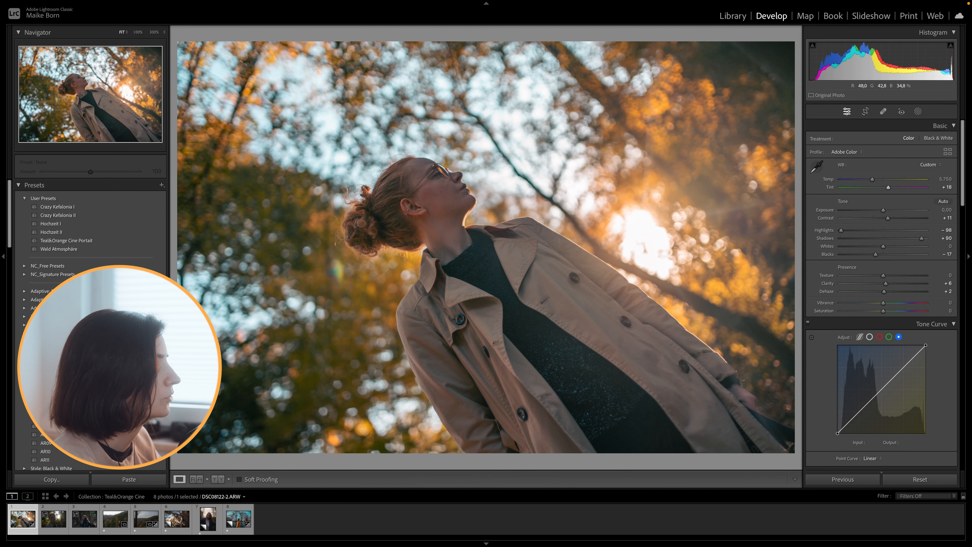
Step: Set the shadows tint in the camera calibration to +19, checking it on the woman's face
scroll(880, 294, "down", 20)
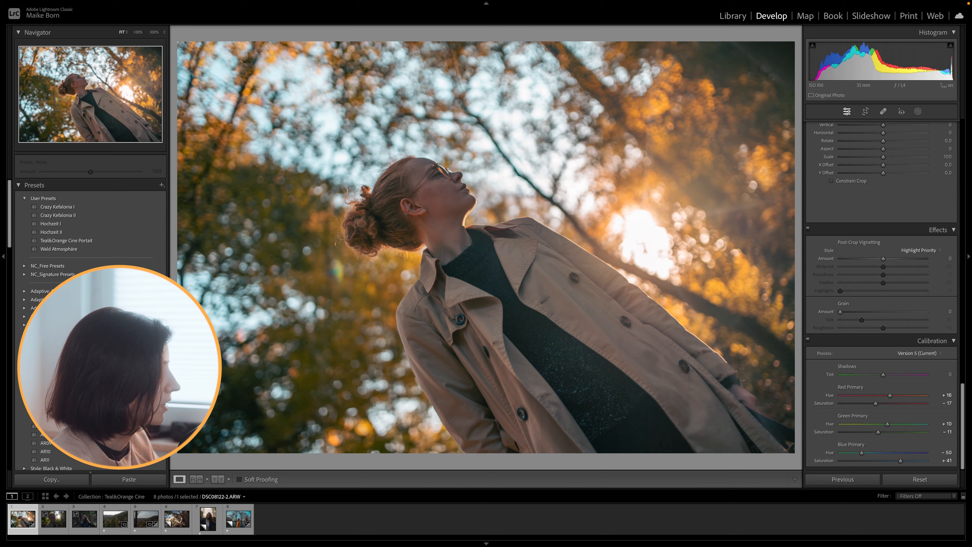
left_click(380, 216)
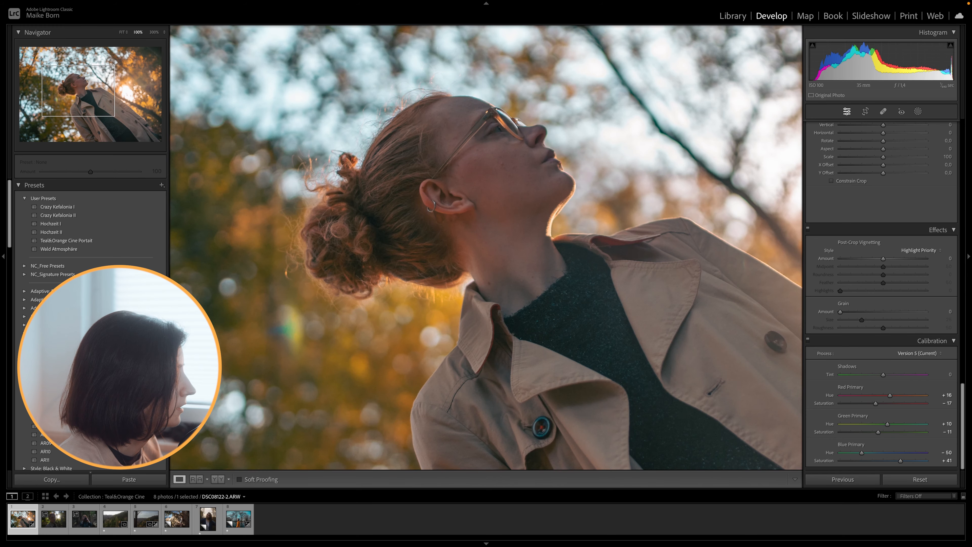
left_click_drag(883, 374, 890, 375)
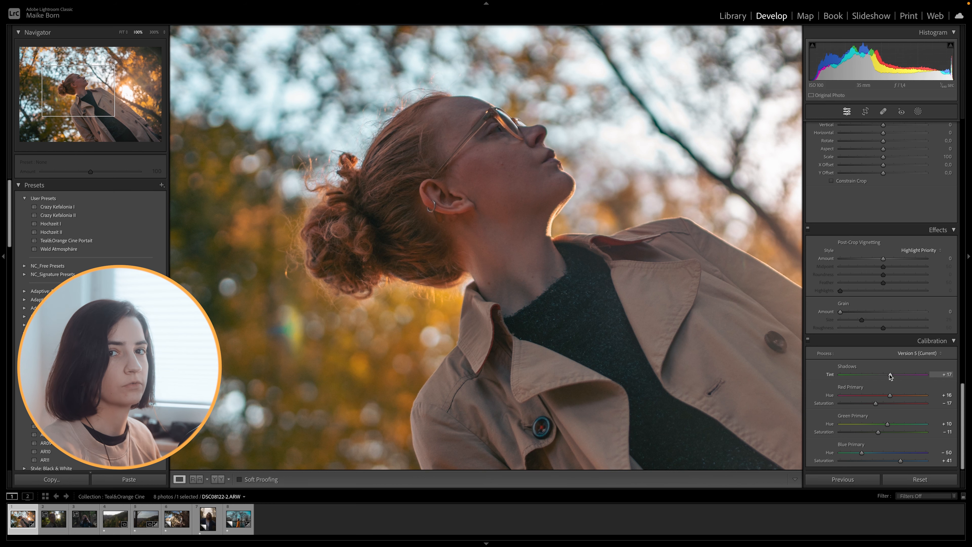
left_click_drag(889, 375, 890, 375)
key("z")
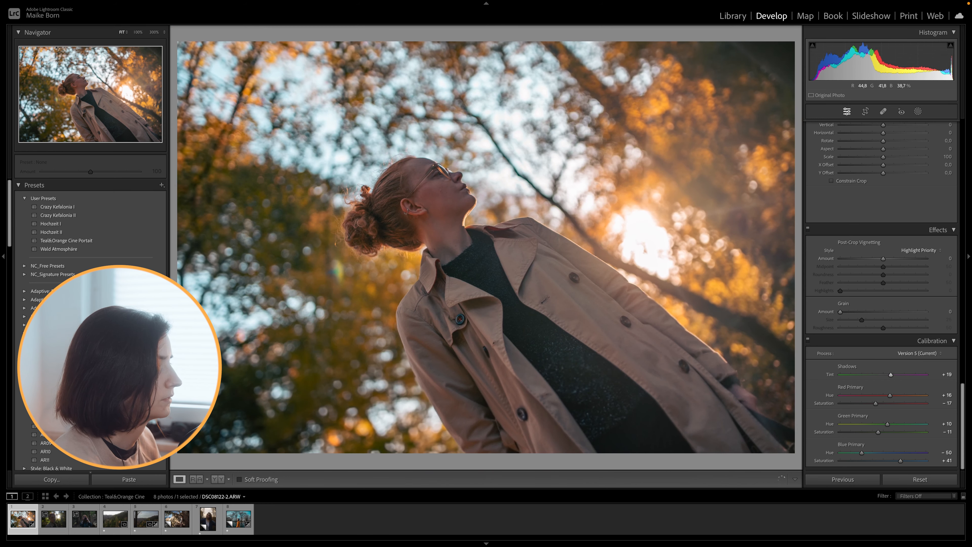
Step: Shift the hue of the yellows to -42 in the HSL color adjustments
scroll(881, 295, "up", 15)
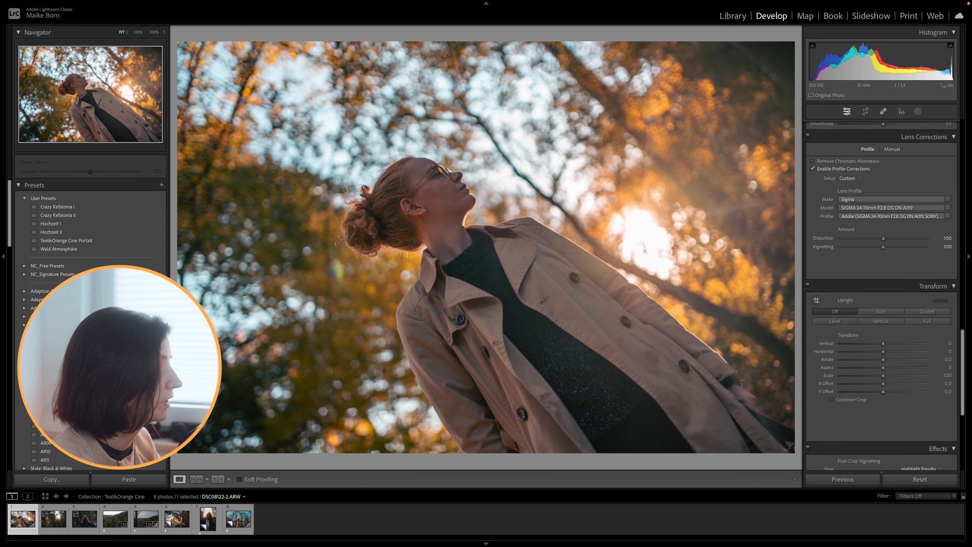
left_click(820, 264)
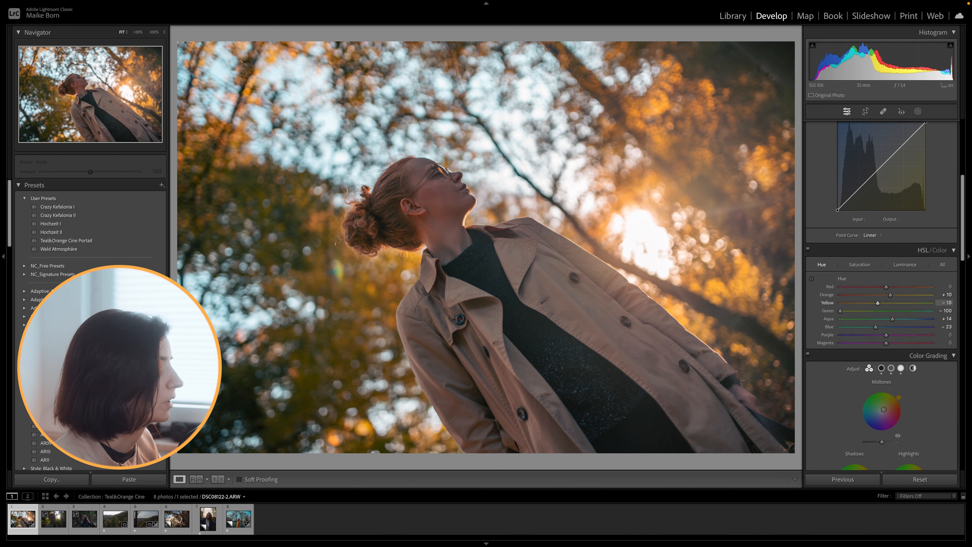
left_click_drag(872, 302, 865, 303)
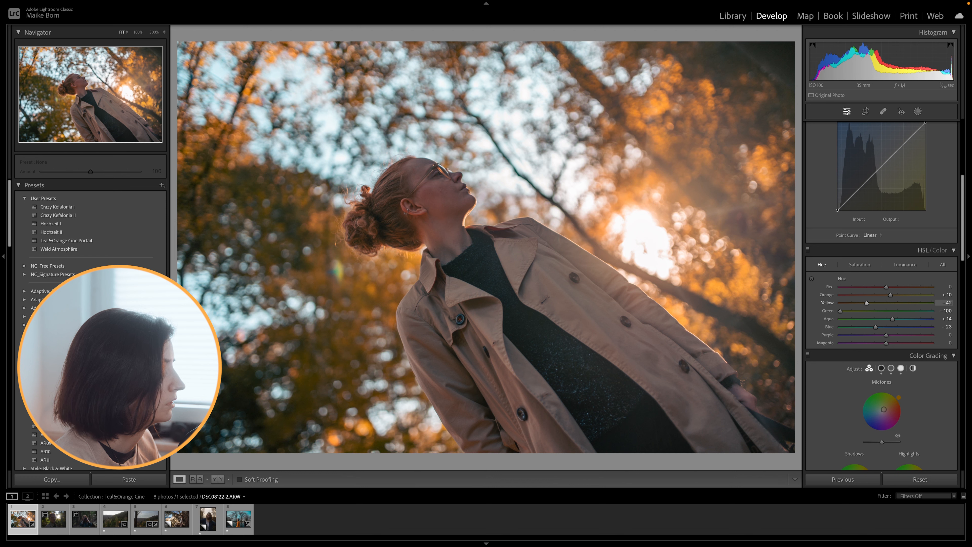